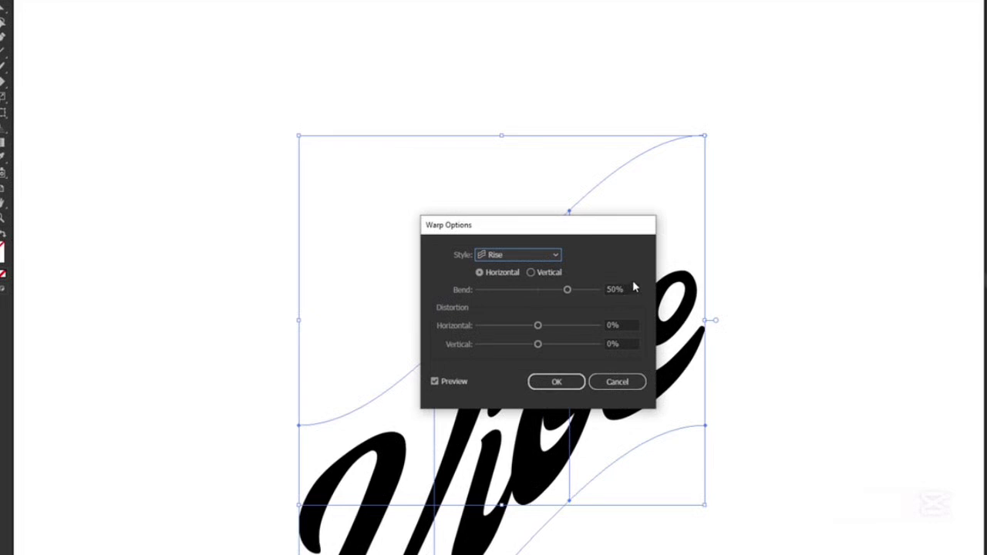
# Set the horizontal Rise warp's bend to 10% and apply it to the "Vibe" lettering.
pyautogui.write('10')
pyautogui.click(630, 326)
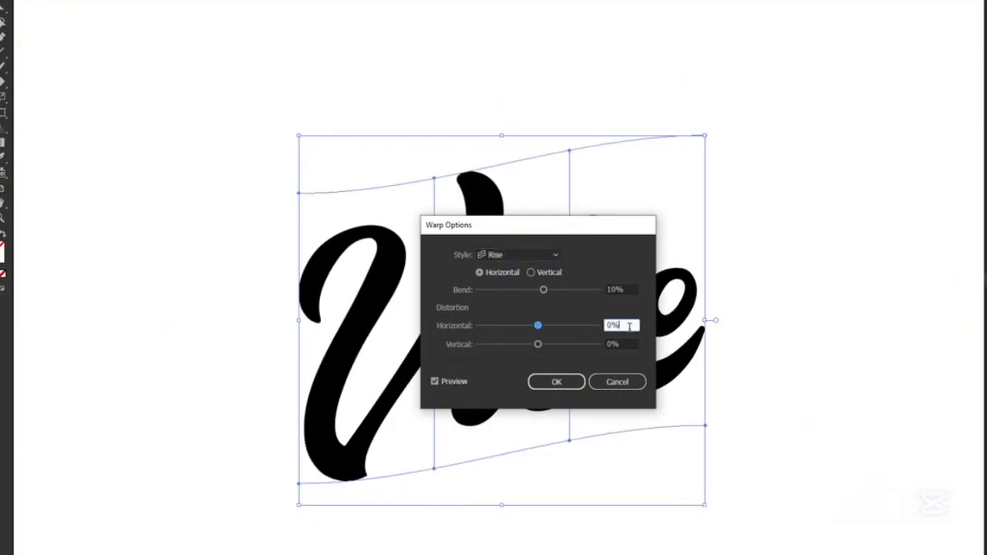
pyautogui.click(558, 380)
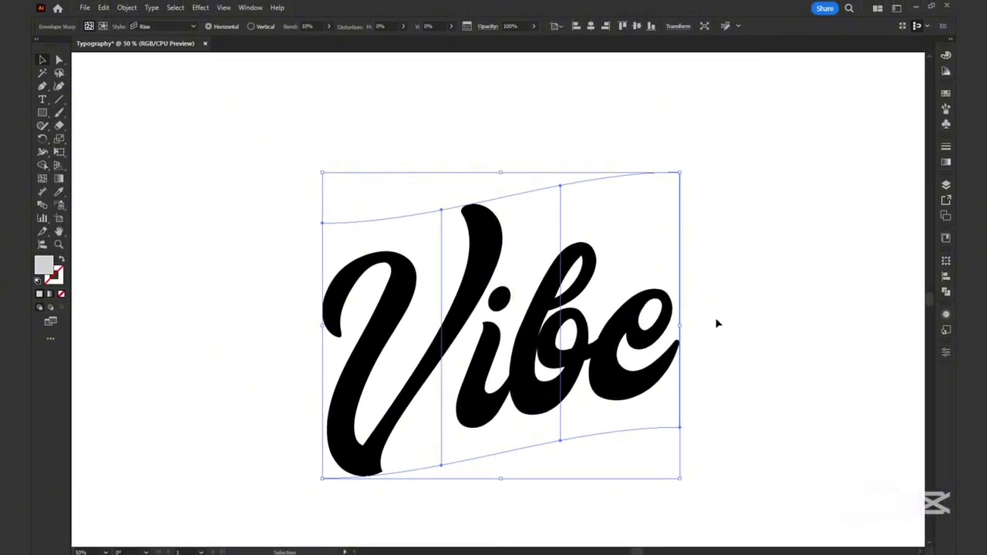
# Expand the warped "Vibe" lettering and unite its overlapping letters into merged shapes.
pyautogui.click(123, 7)
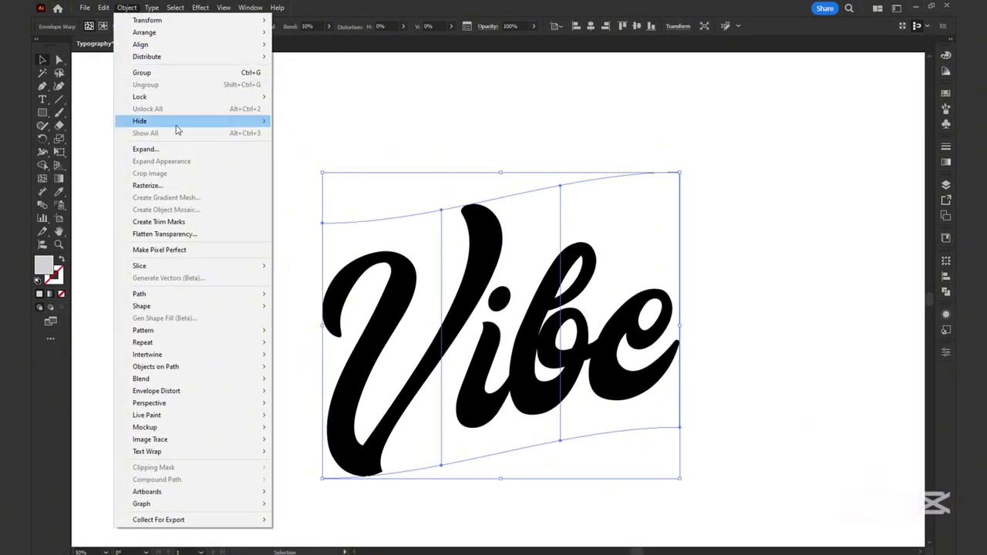
pyautogui.click(189, 151)
pyautogui.click(466, 346)
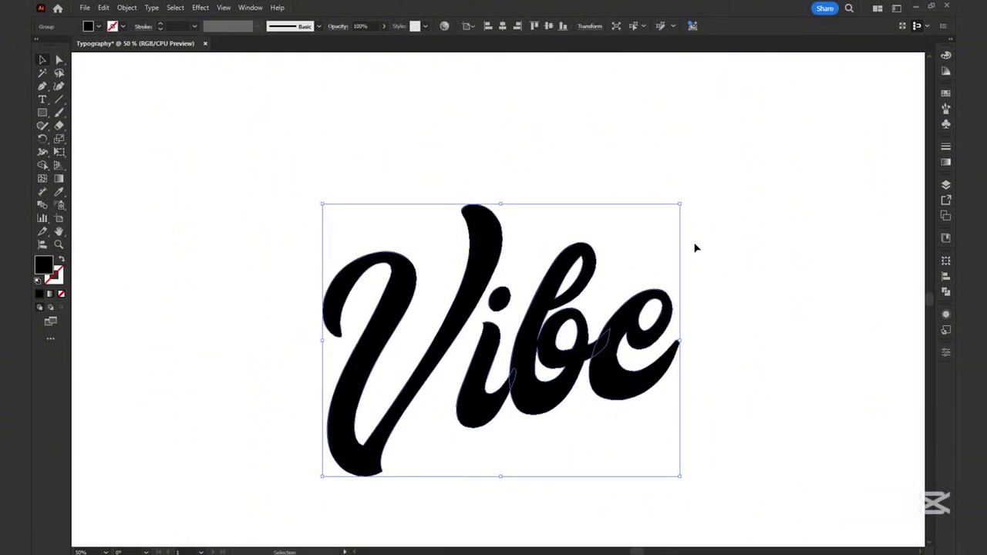
pyautogui.click(946, 291)
pyautogui.click(816, 287)
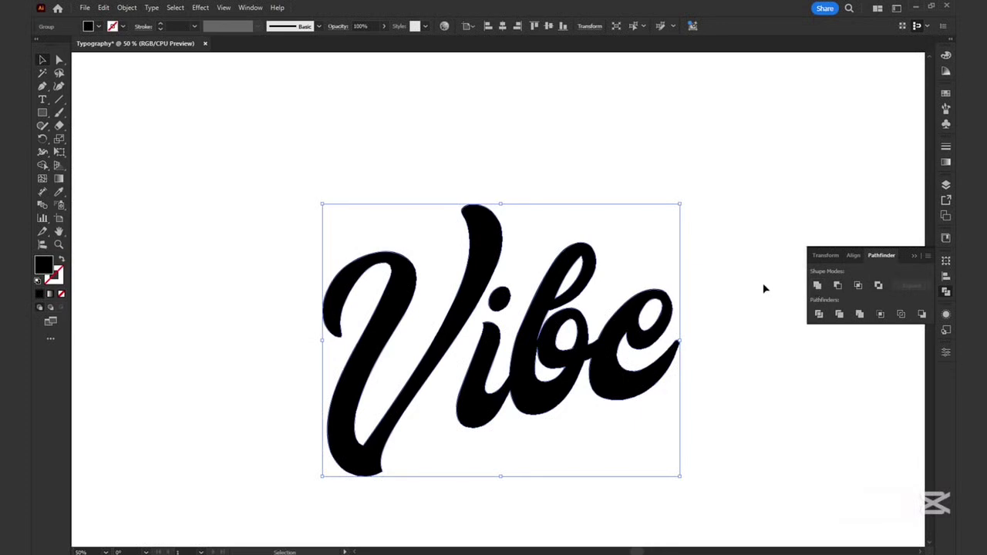
pyautogui.click(914, 257)
# Create an outward offset path around the "Vibe" lettering and unite the offset shapes.
pyautogui.click(126, 7)
pyautogui.moveTo(196, 294)
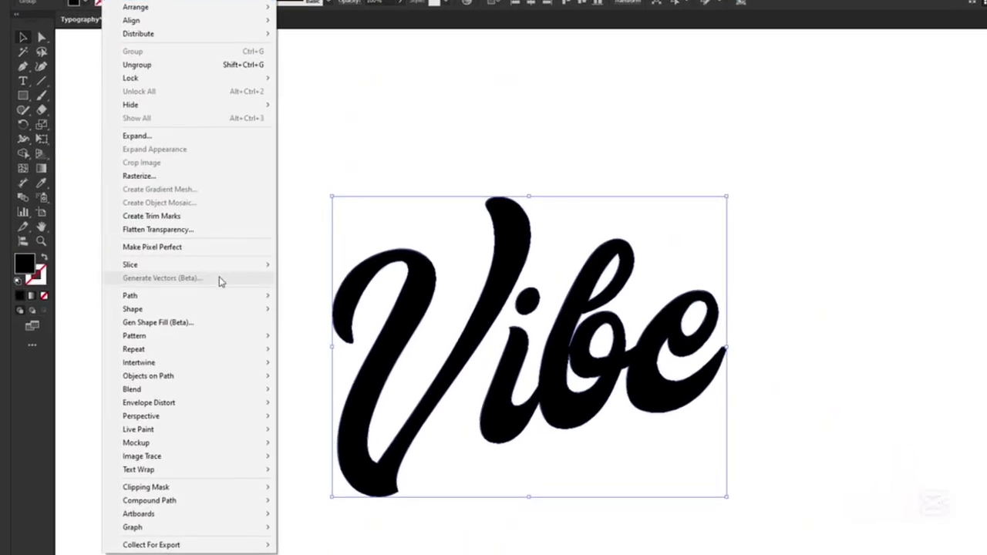
pyautogui.click(316, 340)
pyautogui.click(822, 371)
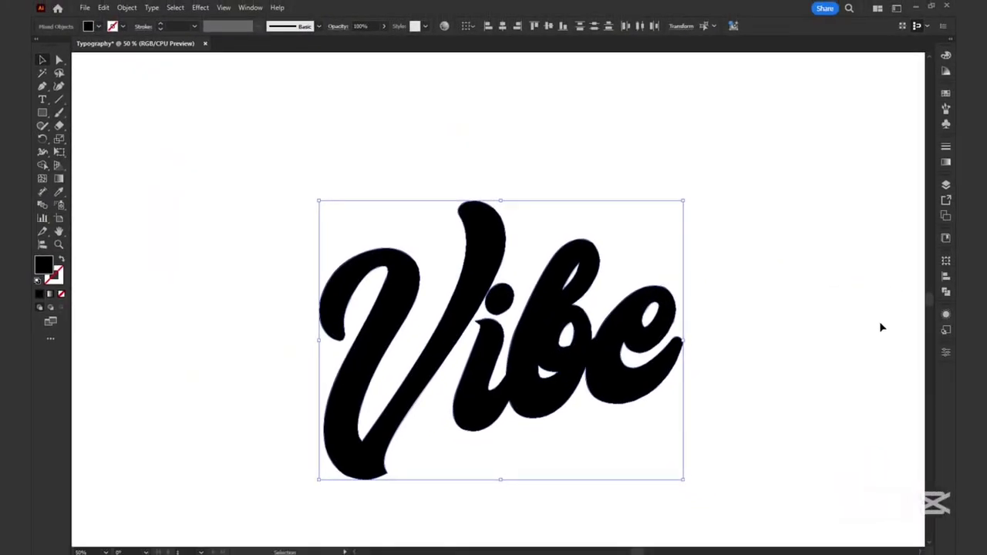
pyautogui.click(946, 291)
pyautogui.click(818, 286)
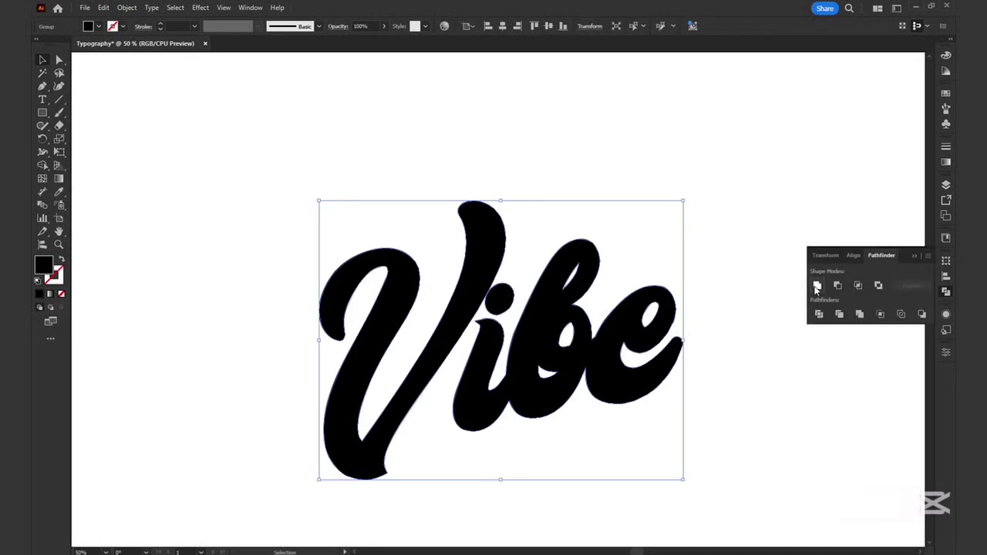
# Cut the united offset outline and paste it in back of the original lettering.
pyautogui.click(106, 7)
pyautogui.click(119, 48)
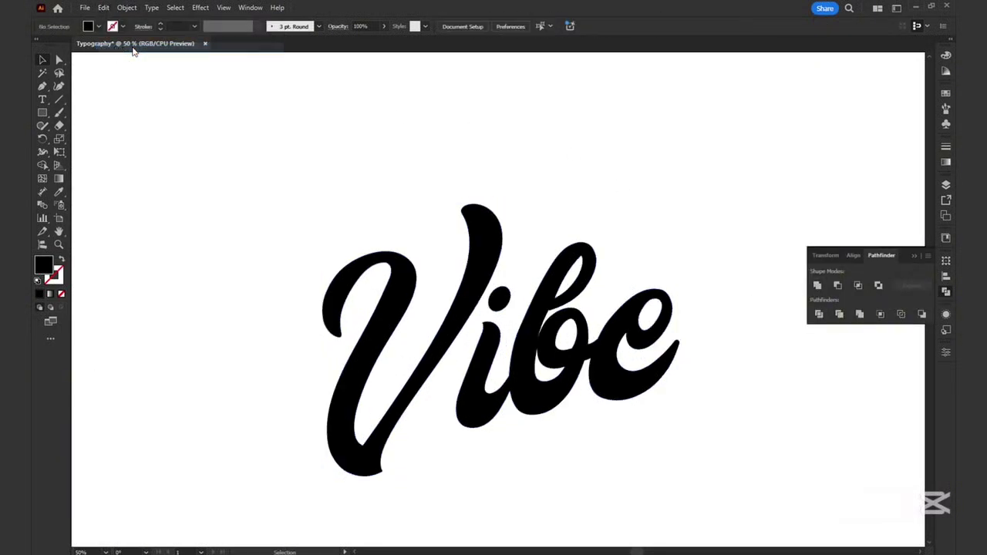
pyautogui.click(104, 7)
pyautogui.click(144, 96)
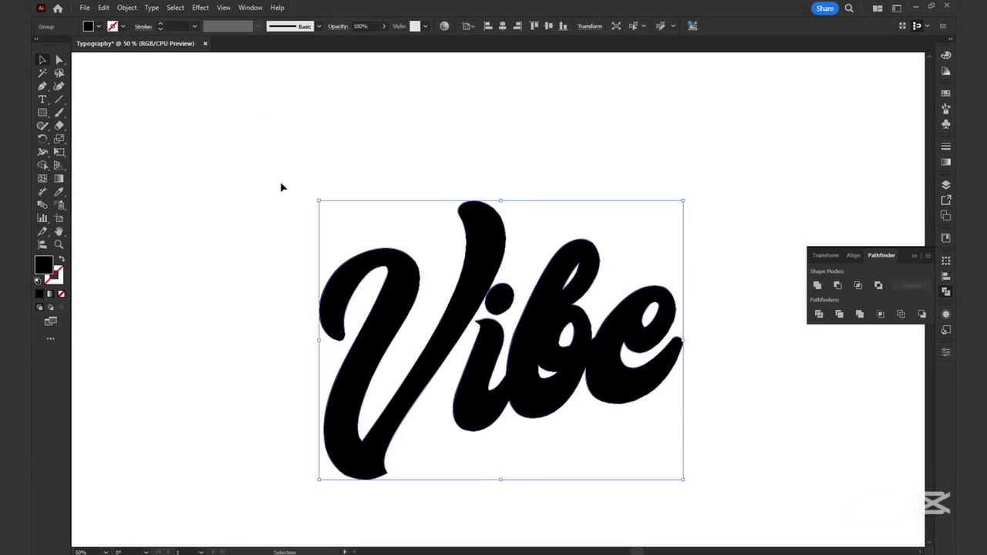
# Fill the original front "Vibe" lettering with the lightest grey swatch.
pyautogui.click(489, 159)
pyautogui.click(480, 256)
pyautogui.click(480, 256)
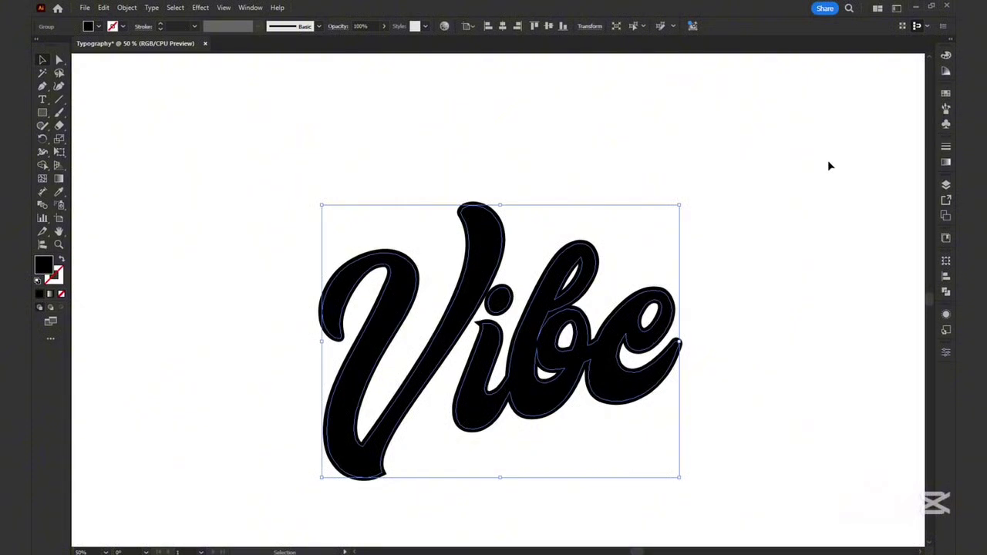
pyautogui.click(945, 93)
pyautogui.click(892, 155)
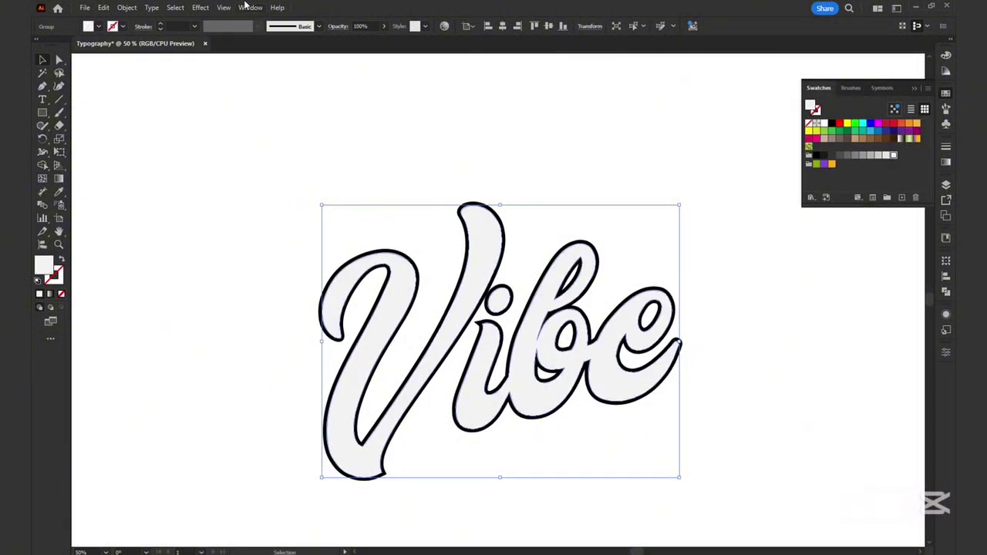
# Paste another copy of the black outline in back and shift it three large nudges down and three to the right.
pyautogui.click(104, 7)
pyautogui.click(149, 98)
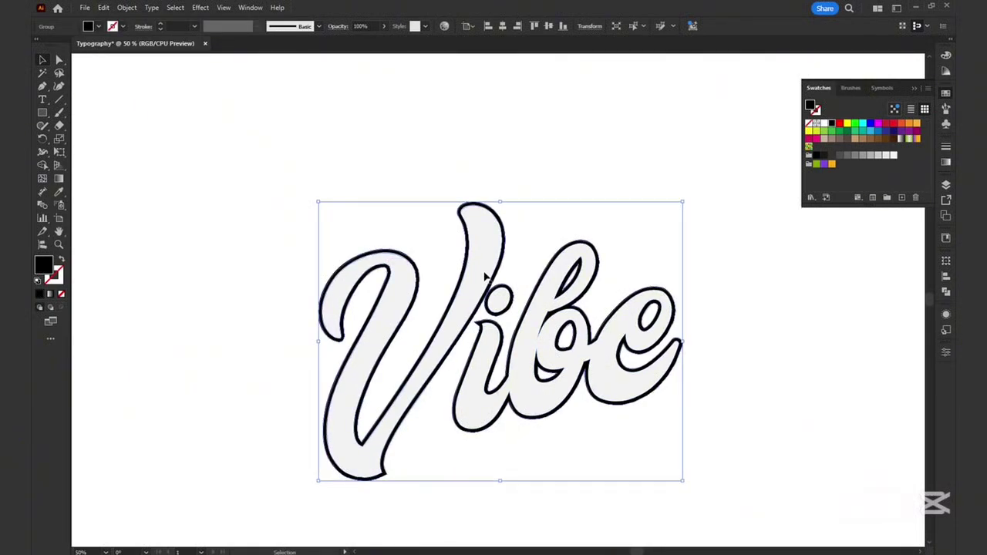
pyautogui.hotkey('shift', 'Down')
pyautogui.hotkey('shift', 'Down')
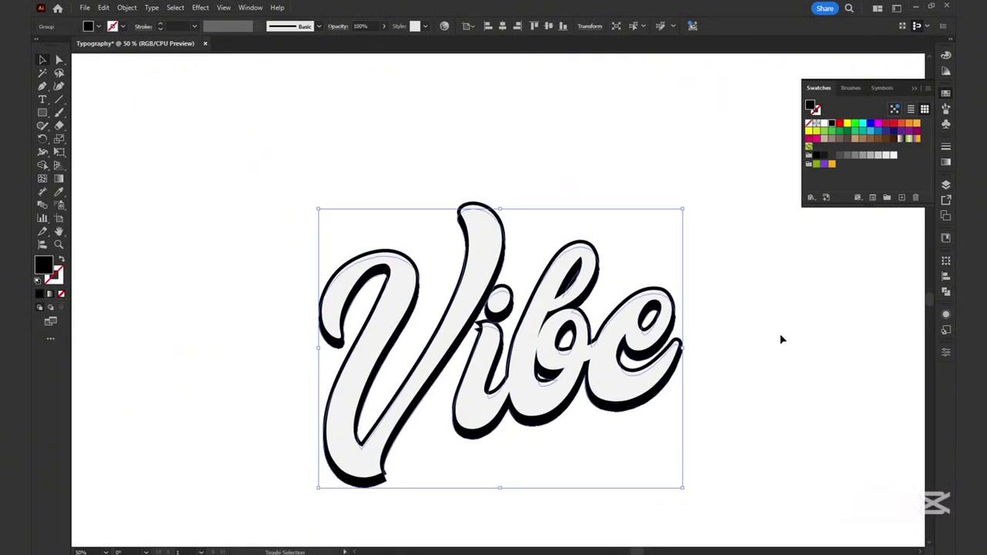
pyautogui.hotkey('shift', 'Down')
pyautogui.hotkey('shift', 'Right')
pyautogui.hotkey('shift', 'Right')
pyautogui.hotkey('shift', 'Left')
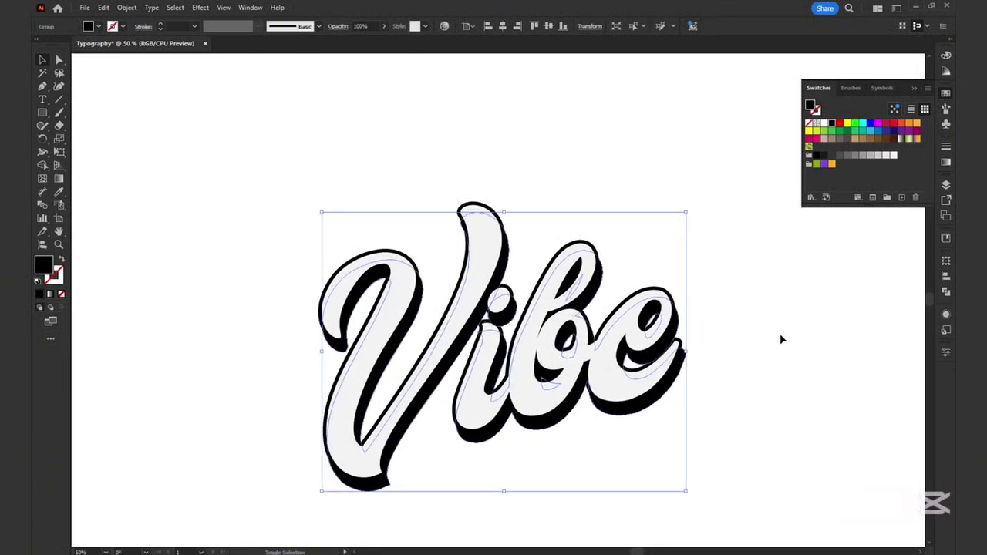
pyautogui.hotkey('shift', 'Down')
pyautogui.hotkey('shift', 'Right')
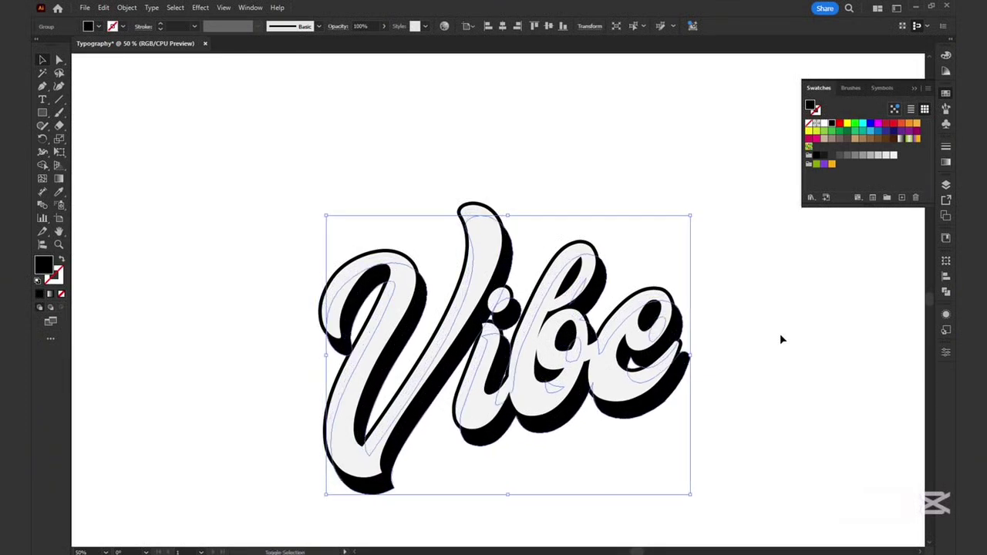
pyautogui.hotkey('shift', 'Left')
pyautogui.hotkey('shift', 'Up')
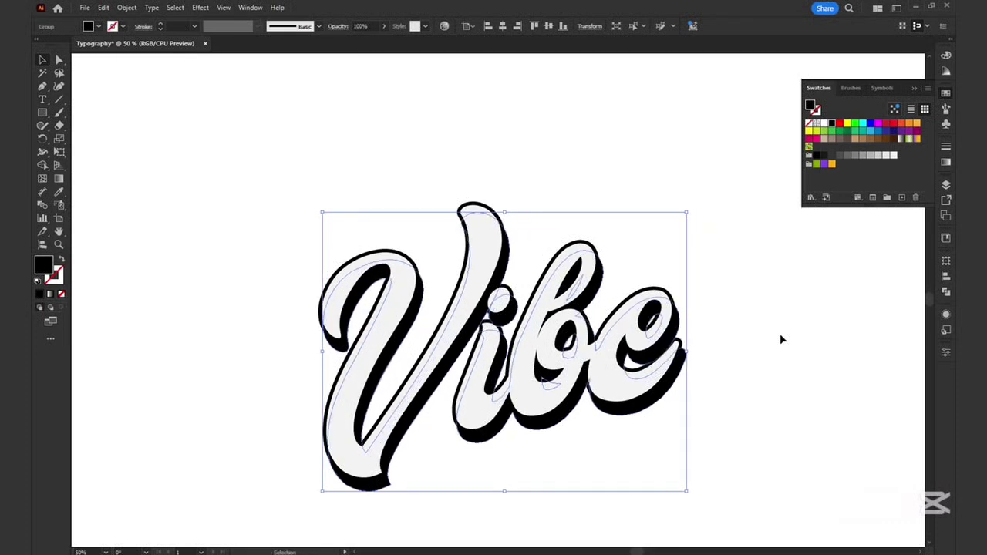
pyautogui.hotkey('shift', 'Down')
pyautogui.hotkey('shift', 'Right')
pyautogui.hotkey('shift', 'Up')
pyautogui.hotkey('shift', 'Left')
pyautogui.hotkey('shift', 'Right')
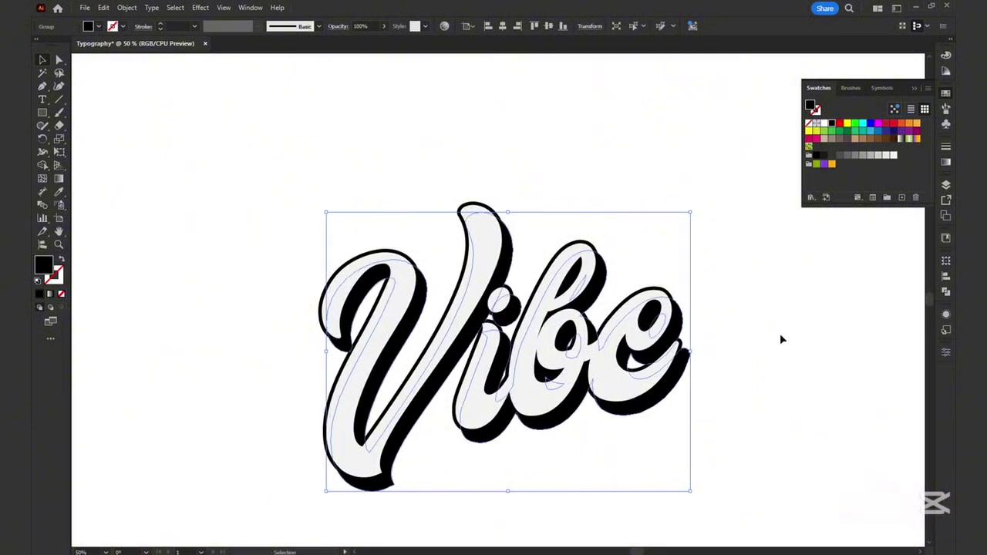
pyautogui.hotkey('shift', 'Left')
pyautogui.hotkey('shift', 'Down')
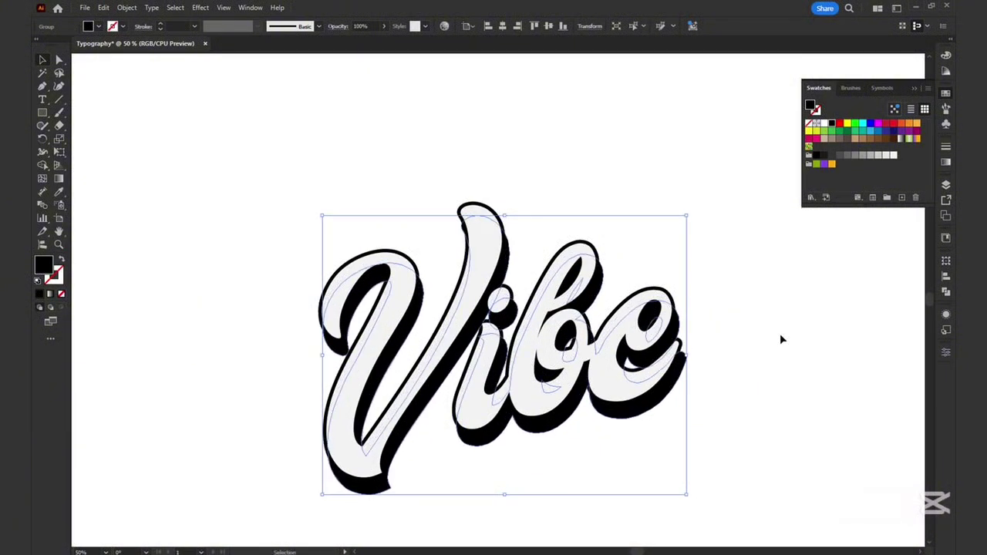
pyautogui.hotkey('shift', 'Right')
pyautogui.hotkey('shift', 'Right')
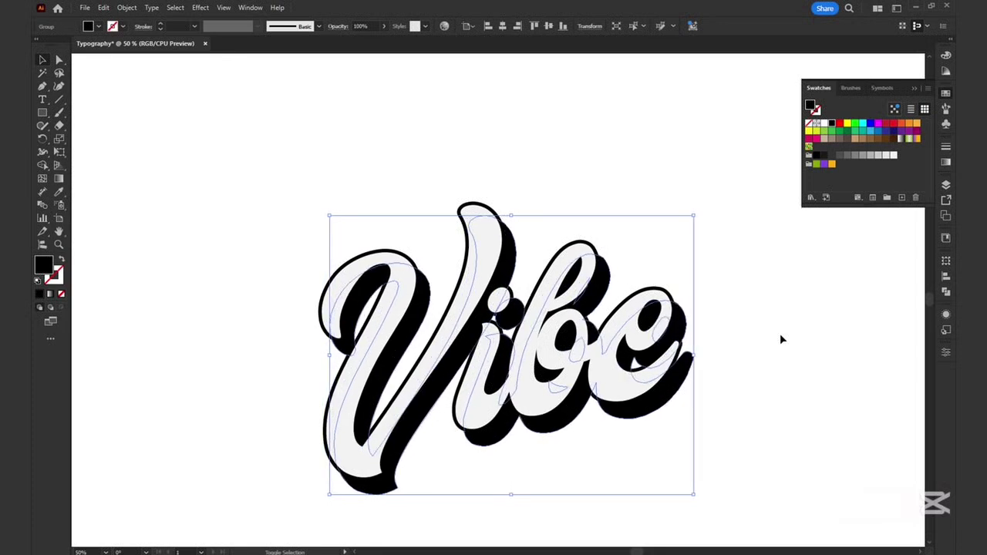
pyautogui.hotkey('shift', 'Up')
pyautogui.hotkey('shift', 'Right')
pyautogui.hotkey('shift', 'Left')
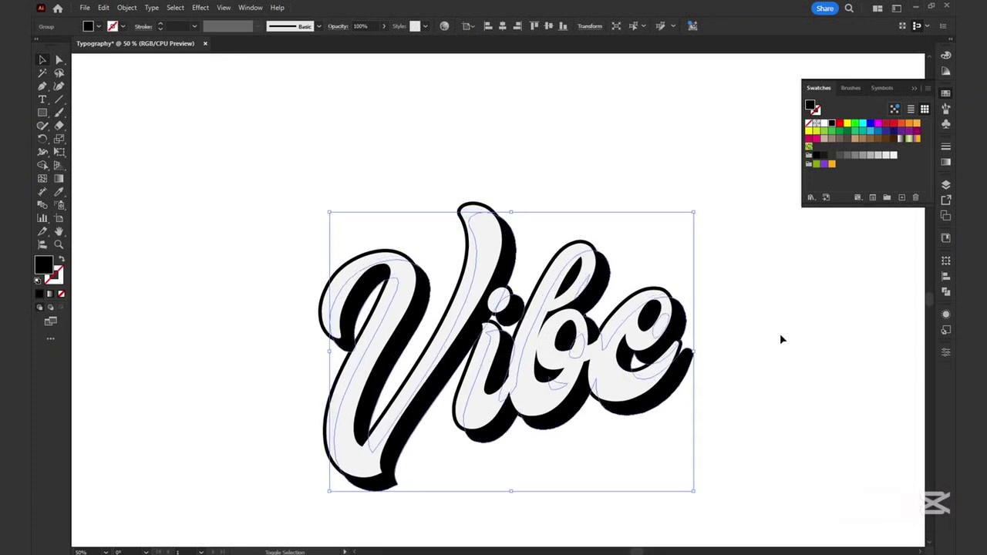
pyautogui.hotkey('shift', 'Left')
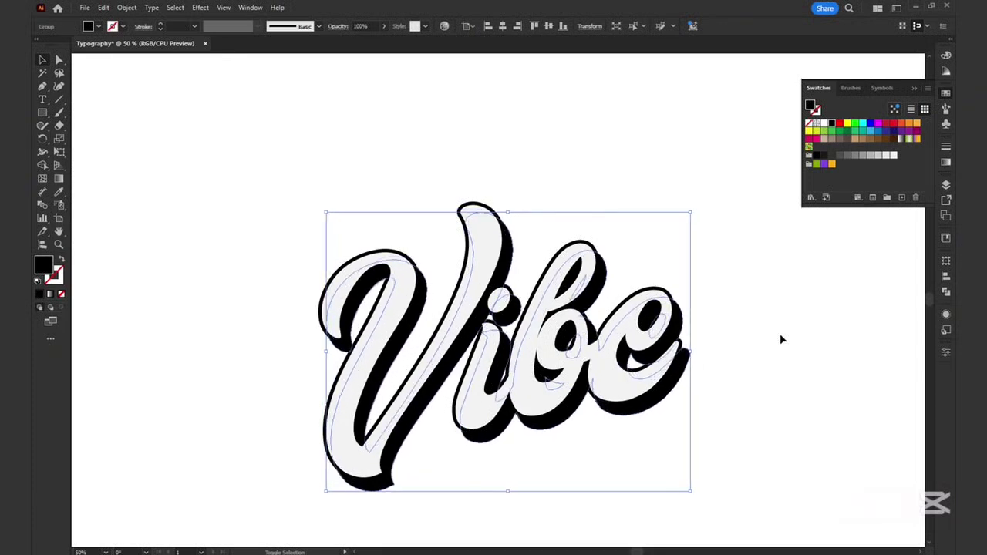
pyautogui.hotkey('shift', 'Right')
# Blend the two black outlines behind the lettering using 100 specified steps.
pyautogui.click(360, 272)
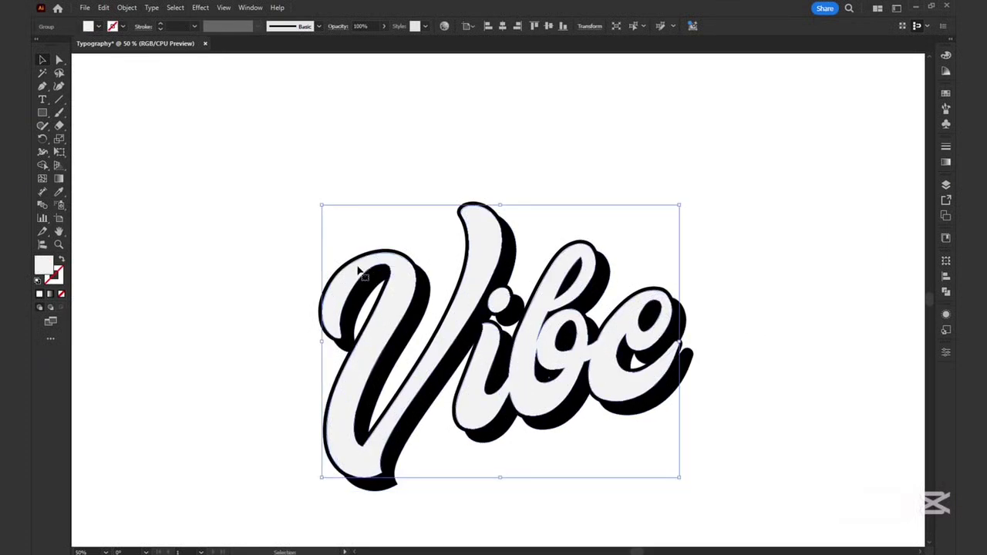
pyautogui.click(417, 316)
pyautogui.click(126, 7)
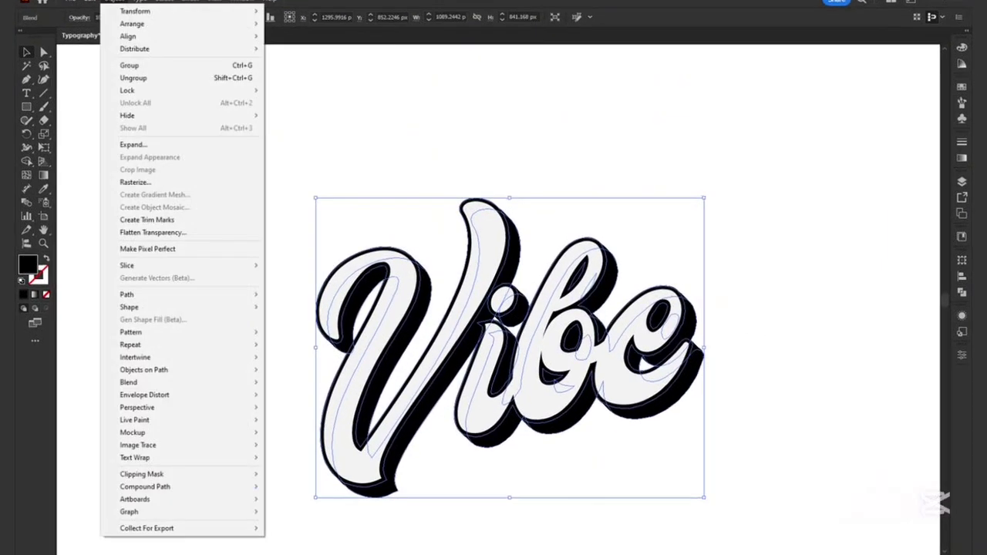
pyautogui.moveTo(174, 377)
pyautogui.click(310, 391)
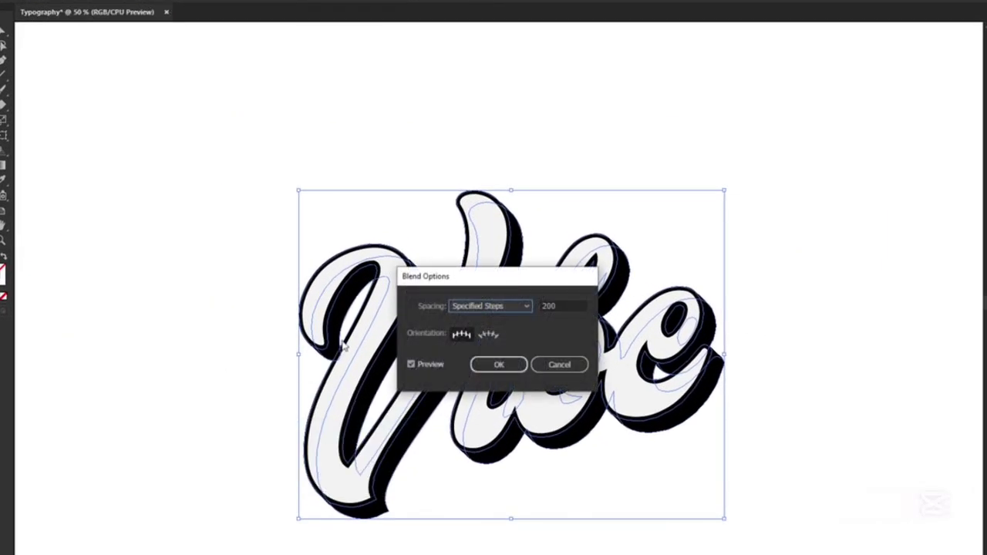
pyautogui.moveTo(420, 279); pyautogui.dragTo(757, 253)
pyautogui.click(883, 279)
pyautogui.write('120')
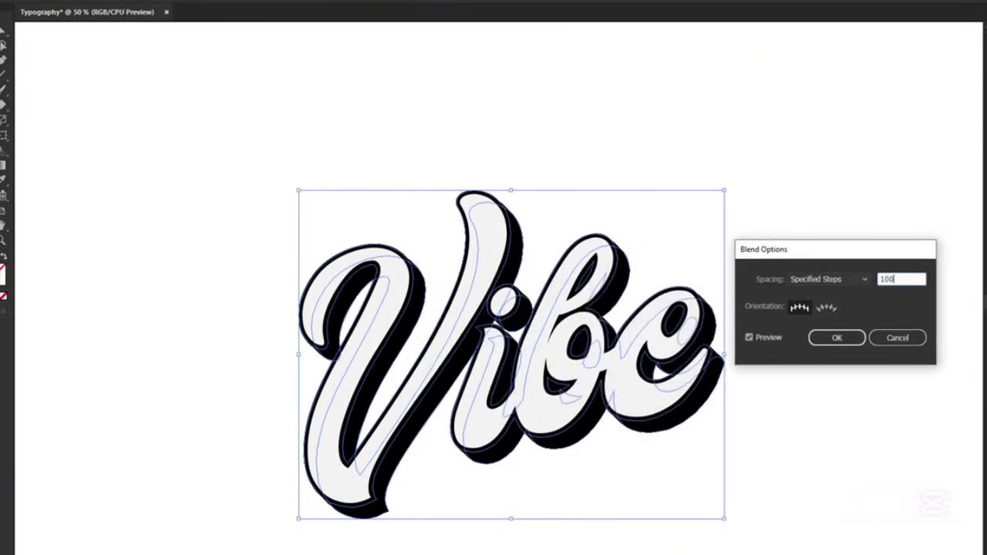
pyautogui.click(836, 337)
# Expand the black blend's object and fill, and unite the resulting shapes into one extruded shadow.
pyautogui.click(126, 7)
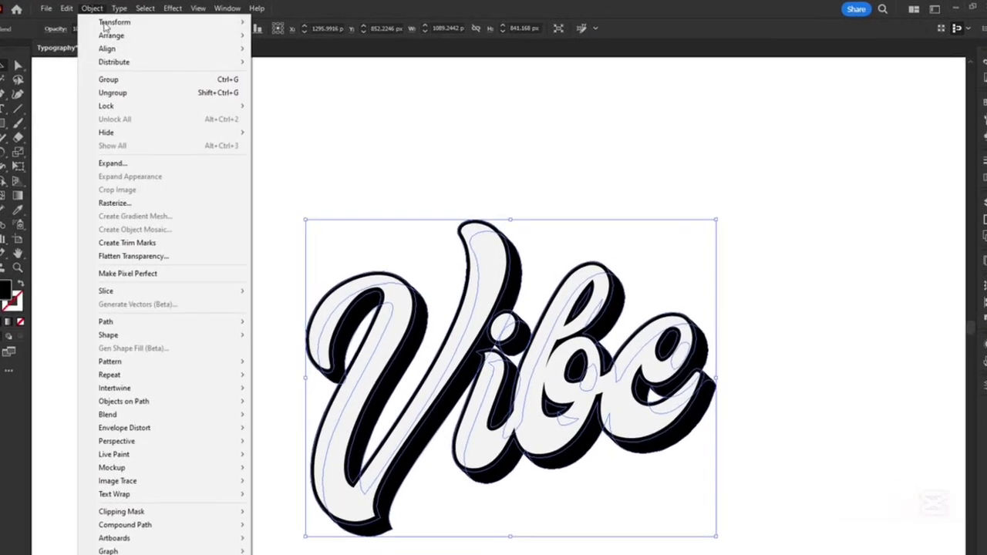
pyautogui.click(113, 163)
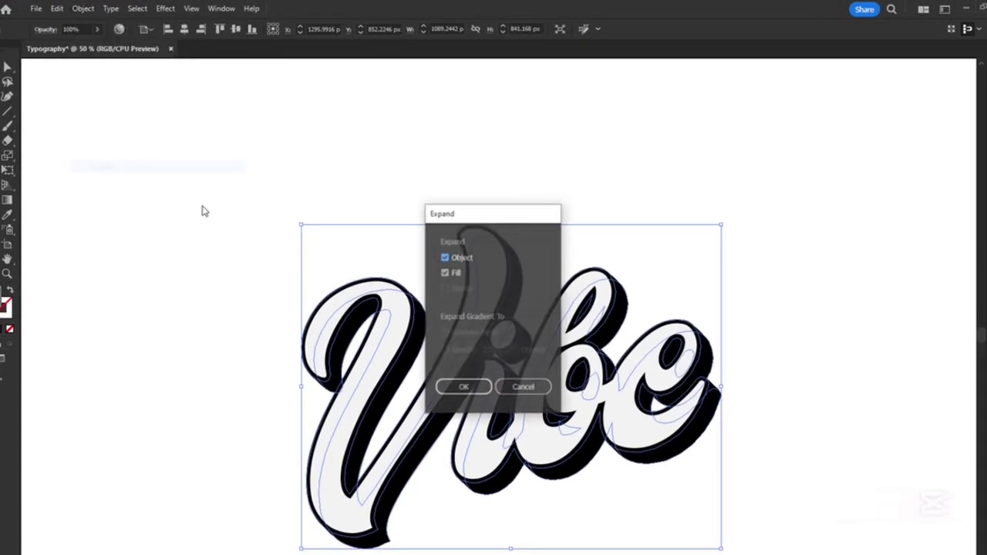
pyautogui.click(461, 387)
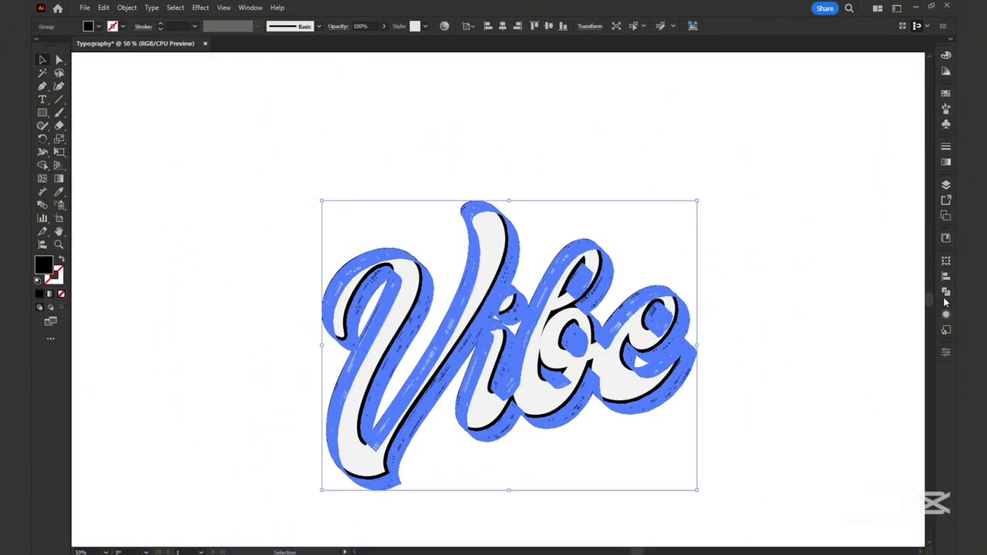
pyautogui.click(944, 292)
pyautogui.click(815, 287)
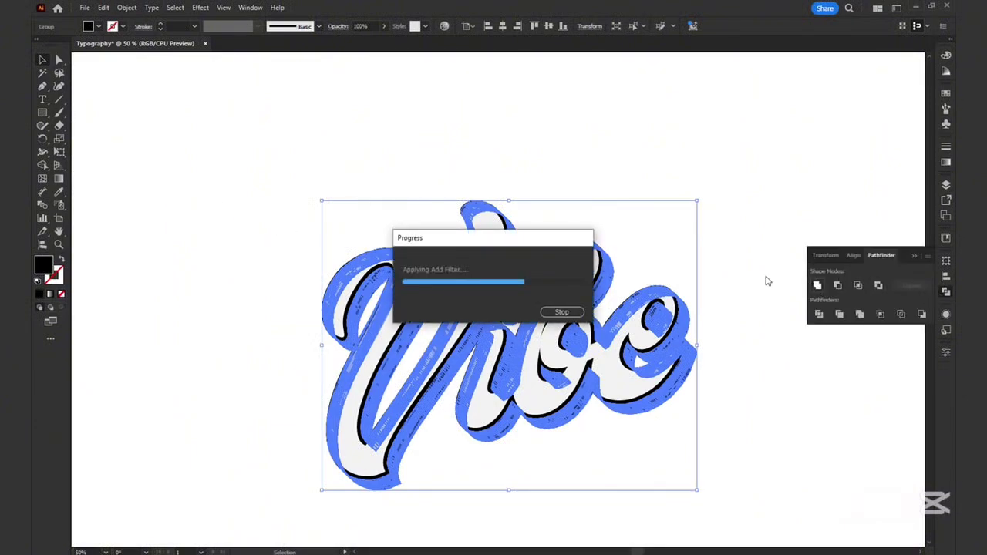
pyautogui.click(767, 280)
pyautogui.click(589, 383)
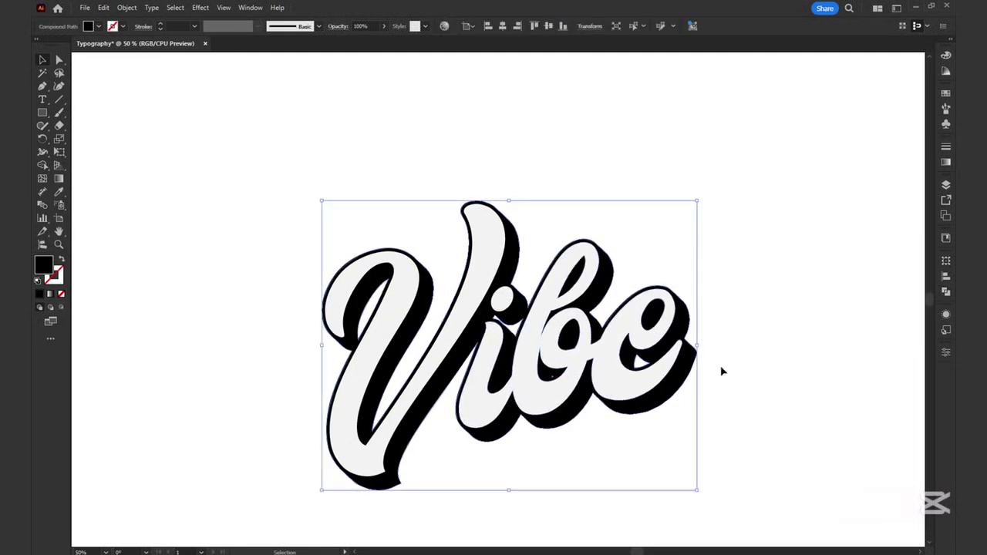
# Apply a linear gradient fill to the light grey front "Vibe" lettering.
pyautogui.hotkey('ctrl', '=')
pyautogui.click(289, 420)
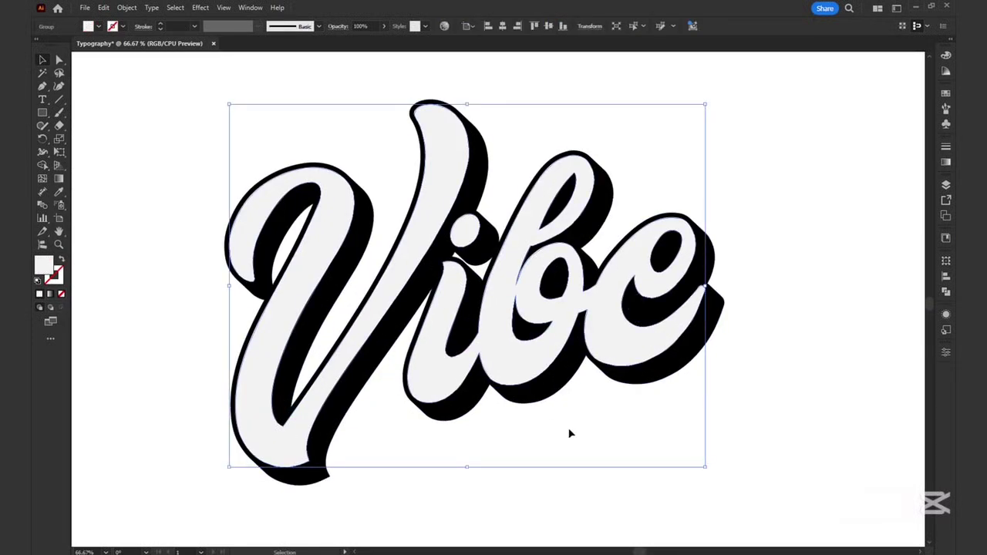
pyautogui.click(945, 163)
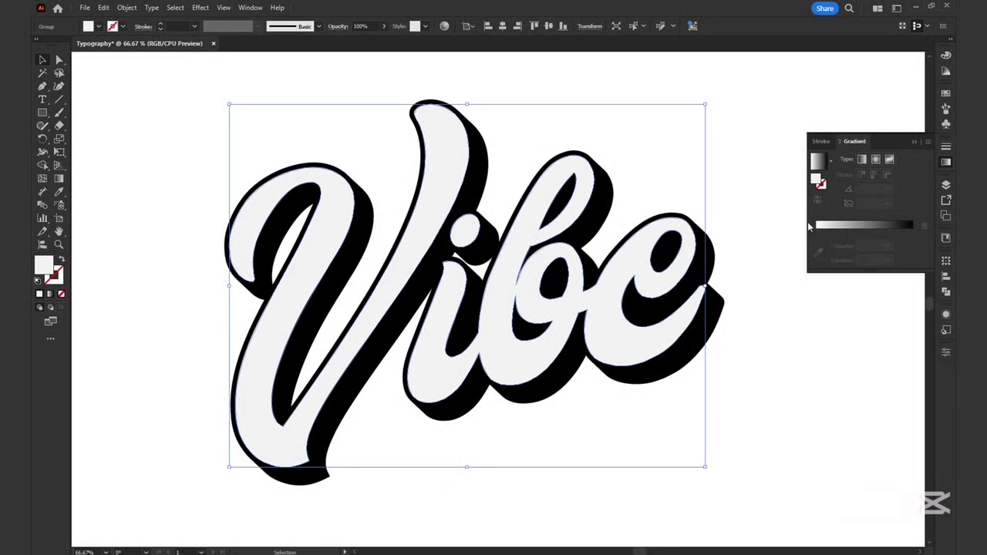
pyautogui.click(817, 231)
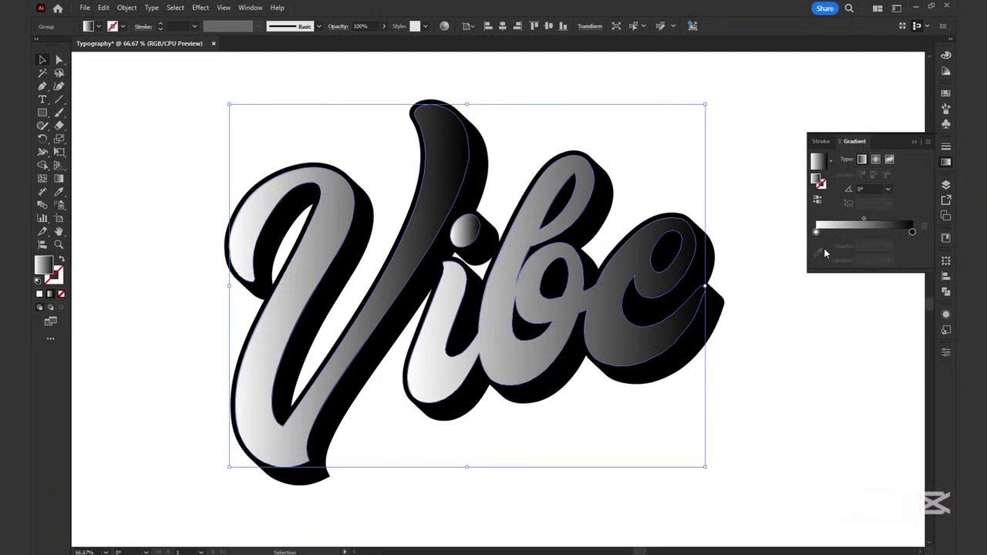
# Recolor the lettering gradient's white stop to orange, E99000.
pyautogui.doubleClick(815, 231)
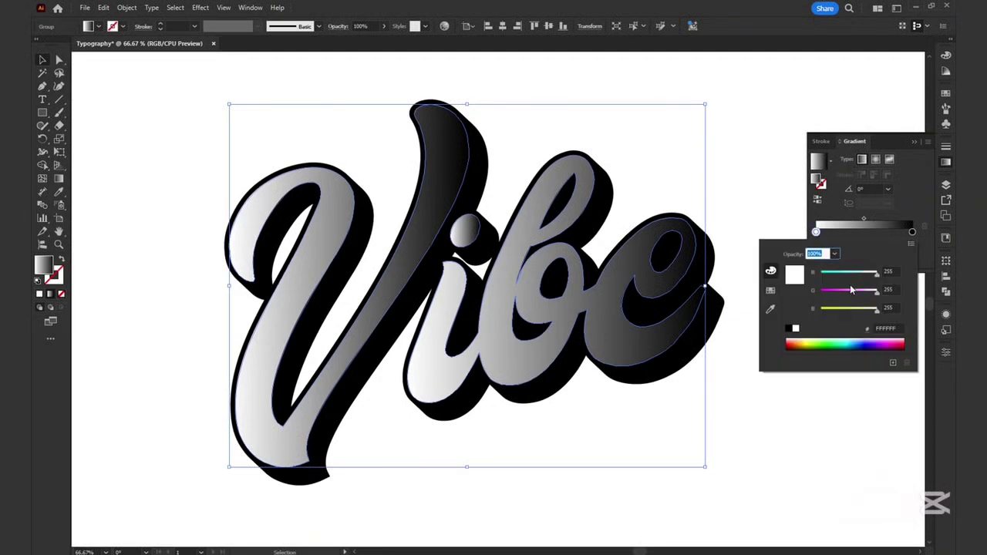
pyautogui.click(858, 341)
pyautogui.click(887, 341)
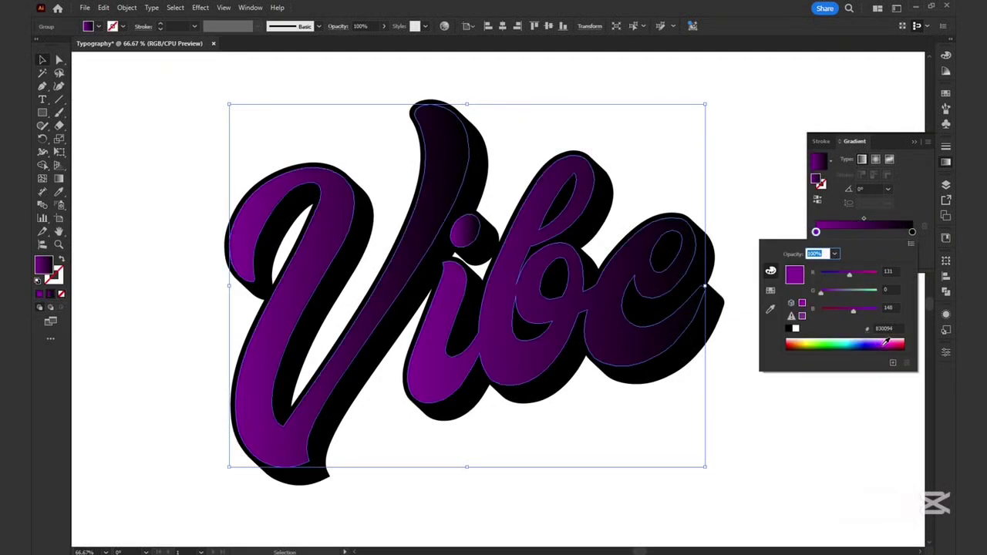
pyautogui.click(805, 341)
pyautogui.moveTo(870, 299); pyautogui.dragTo(853, 296)
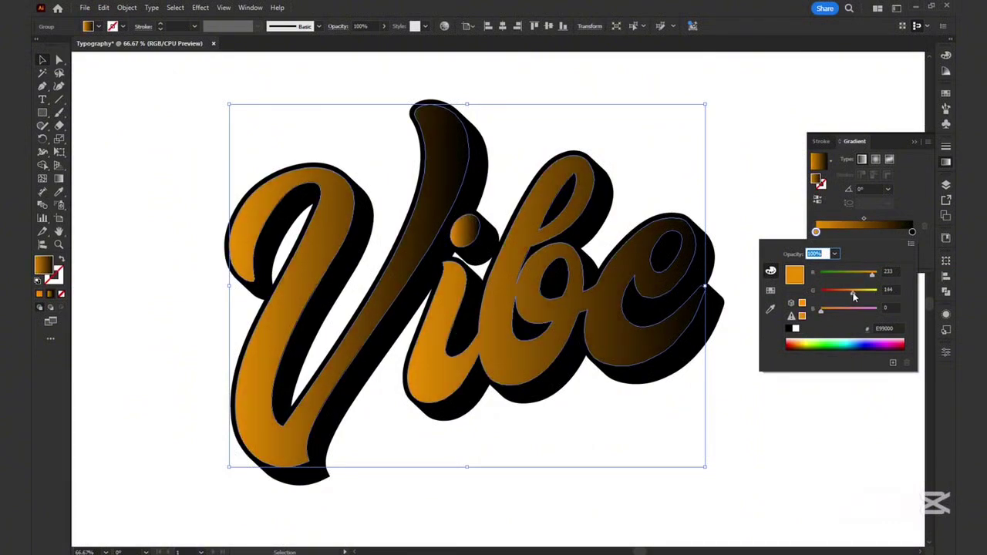
# Recolor the lettering gradient's black end stop to a bright magenta-purple, about D600FF.
pyautogui.doubleClick(912, 232)
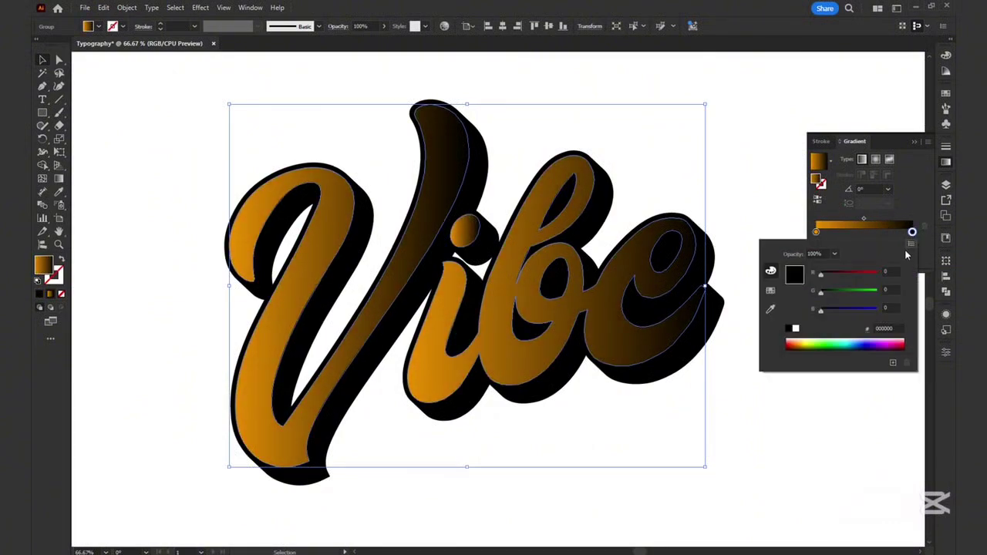
pyautogui.click(876, 340)
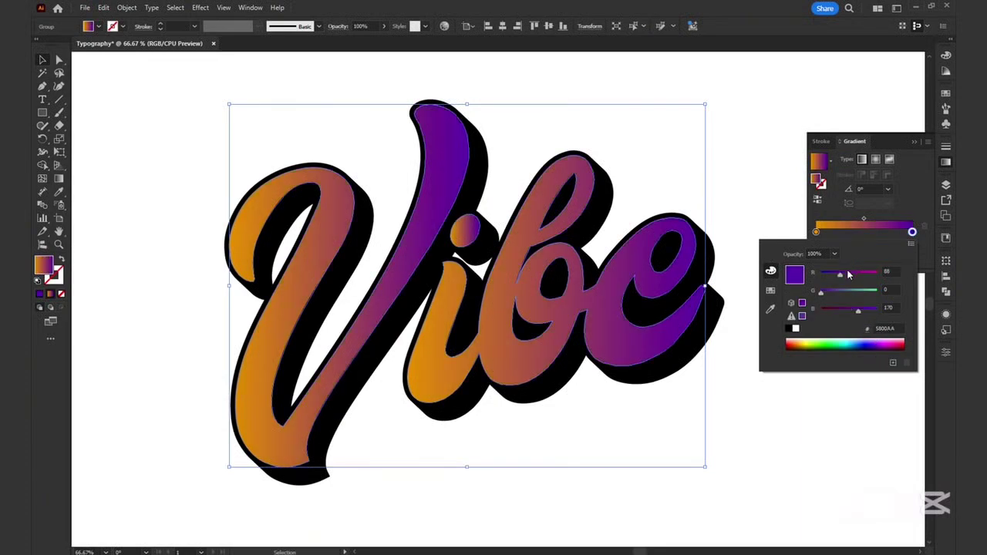
pyautogui.moveTo(876, 338); pyautogui.dragTo(876, 339)
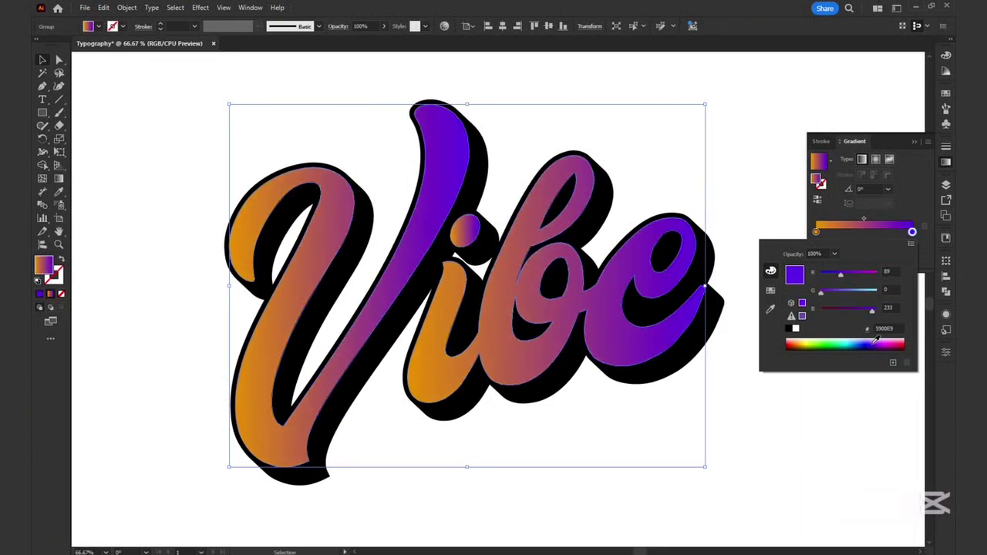
pyautogui.click(877, 339)
pyautogui.moveTo(845, 279); pyautogui.dragTo(870, 279)
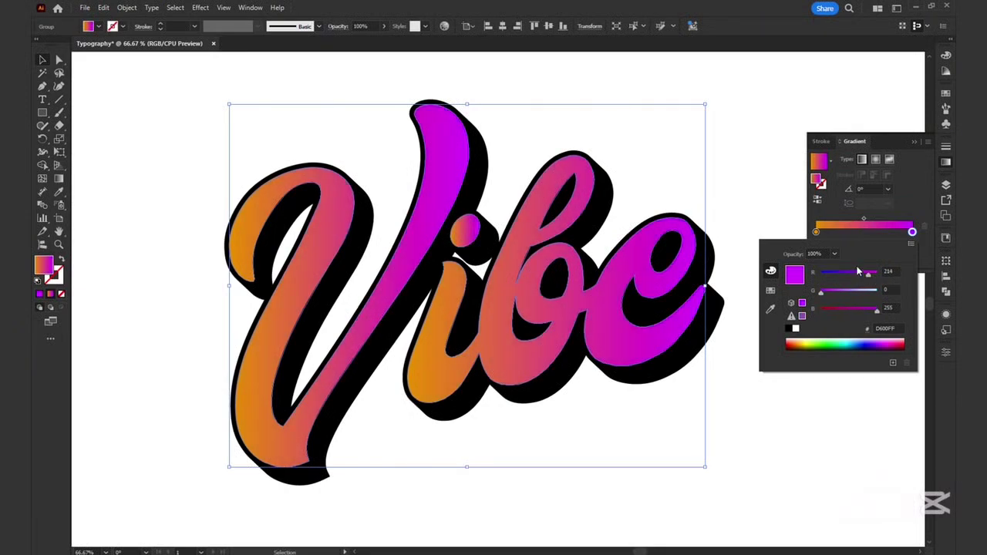
pyautogui.click(913, 141)
pyautogui.click(946, 162)
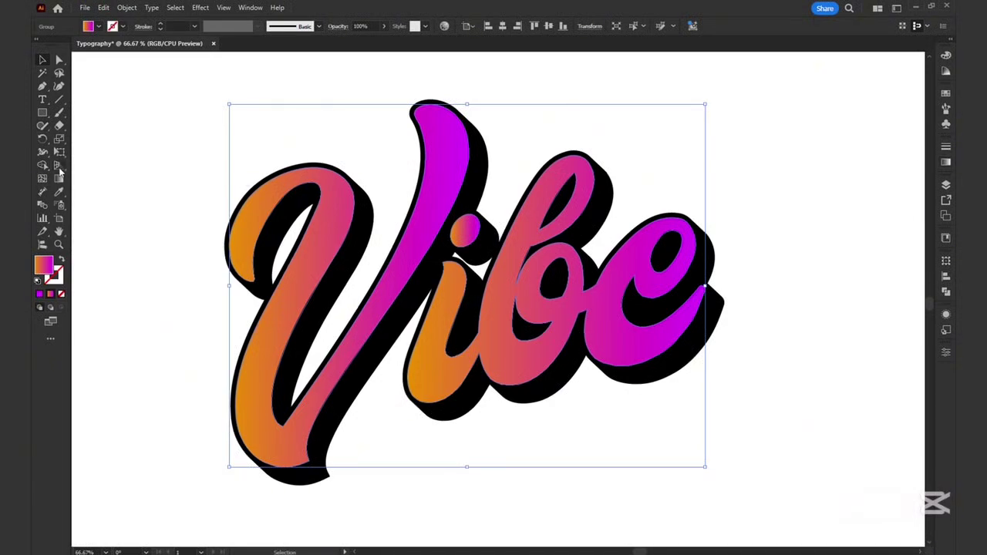
# Redirect the gradient across all the letters with the Gradient tool at a steep diagonal, orange above and purple below, and deselect the lettering.
pyautogui.click(58, 179)
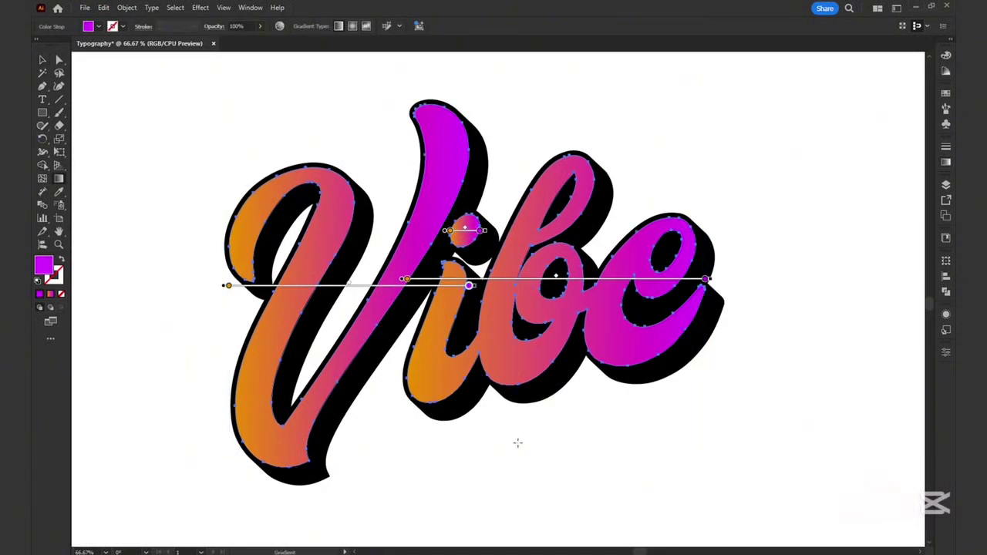
pyautogui.moveTo(520, 193); pyautogui.dragTo(529, 386)
pyautogui.hotkey('ctrl', 'z')
pyautogui.moveTo(499, 180); pyautogui.dragTo(542, 352)
pyautogui.moveTo(534, 184)
pyautogui.mouseDown()
pyautogui.moveTo(548, 340)
pyautogui.moveTo(577, 348)
pyautogui.moveTo(593, 377)
pyautogui.mouseUp()
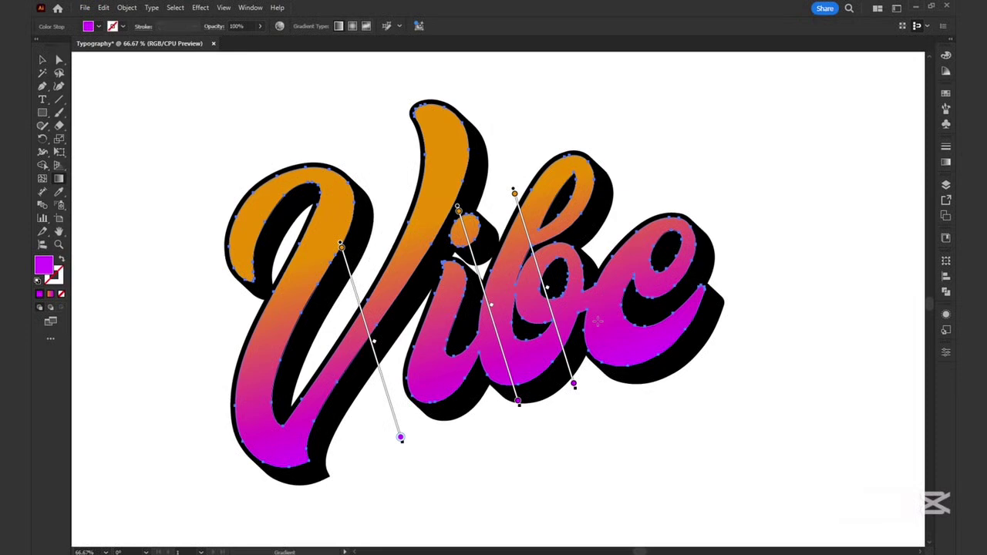
pyautogui.moveTo(614, 191); pyautogui.dragTo(664, 343)
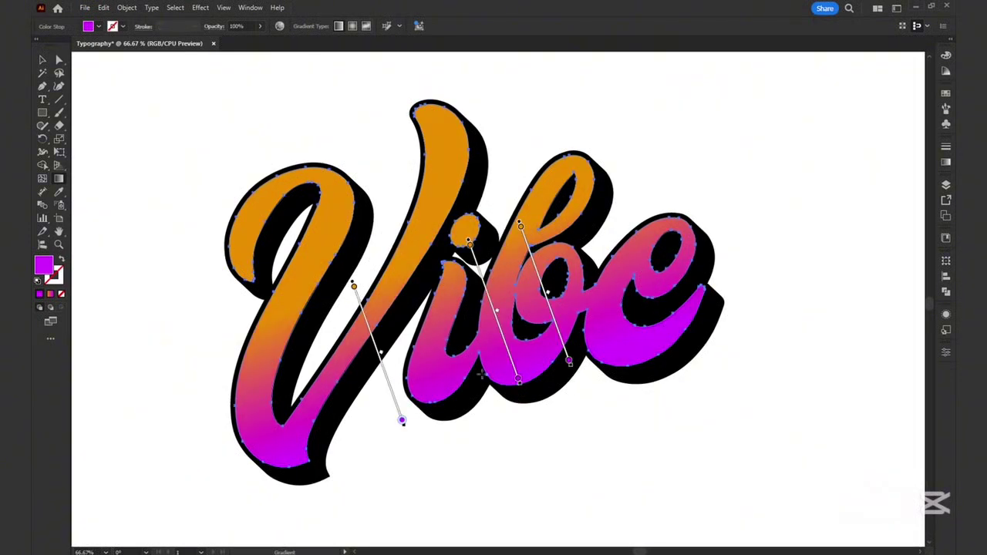
pyautogui.press('v')
pyautogui.click(489, 513)
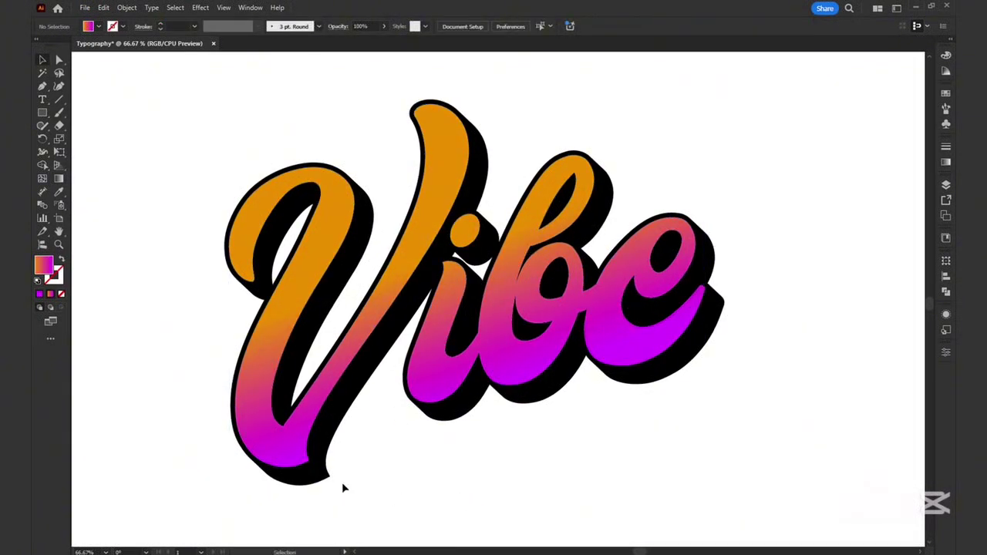
# Recolor the black extruded shadow behind the lettering to dark navy, 000F4D.
pyautogui.click(332, 420)
pyautogui.click(945, 72)
pyautogui.click(947, 94)
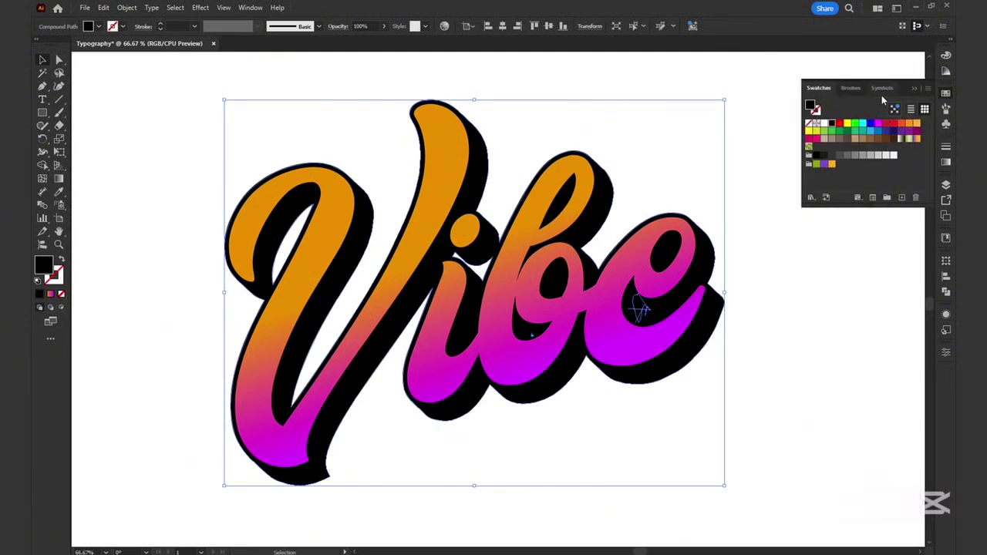
pyautogui.click(946, 162)
pyautogui.click(946, 162)
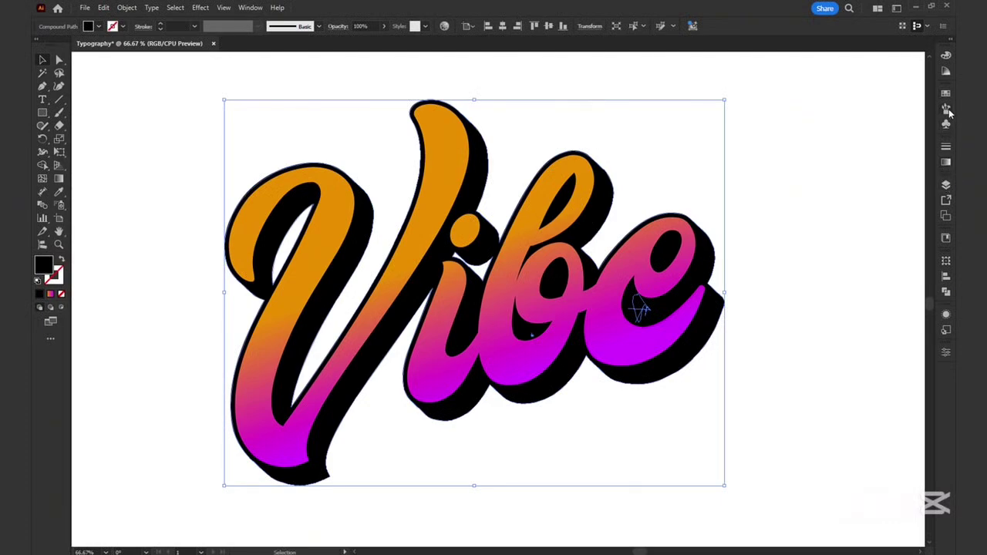
pyautogui.click(945, 59)
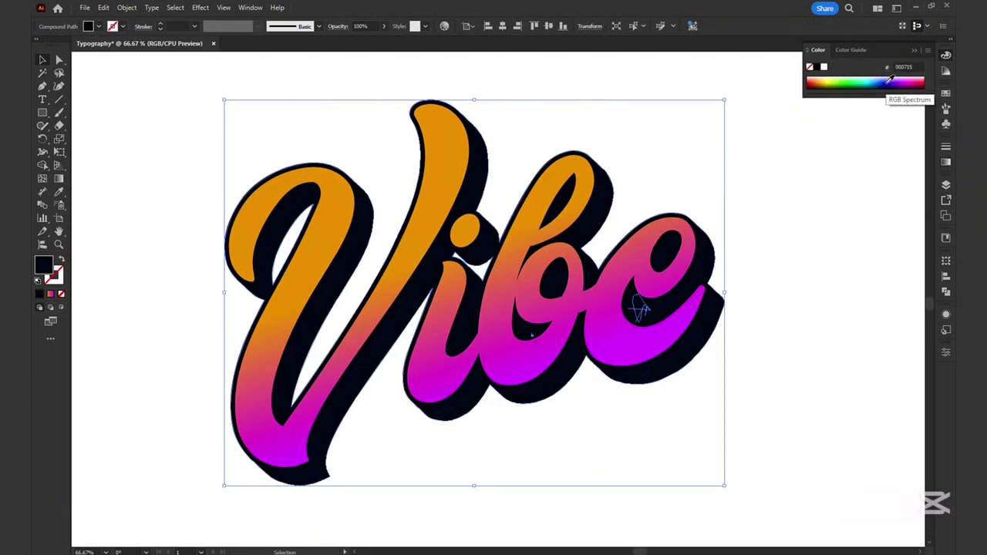
pyautogui.click(890, 80)
pyautogui.click(883, 82)
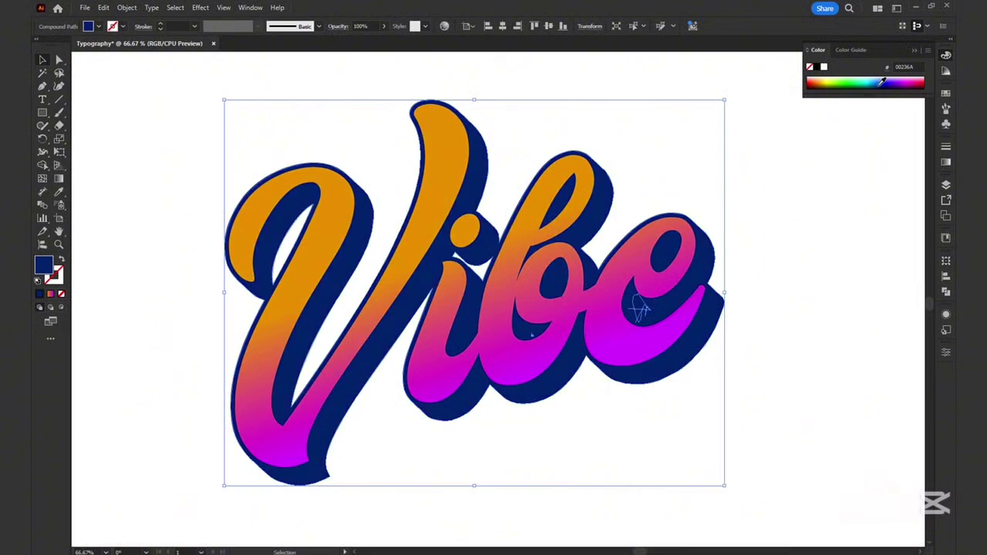
pyautogui.click(839, 51)
pyautogui.click(815, 50)
pyautogui.click(885, 95)
pyautogui.click(884, 124)
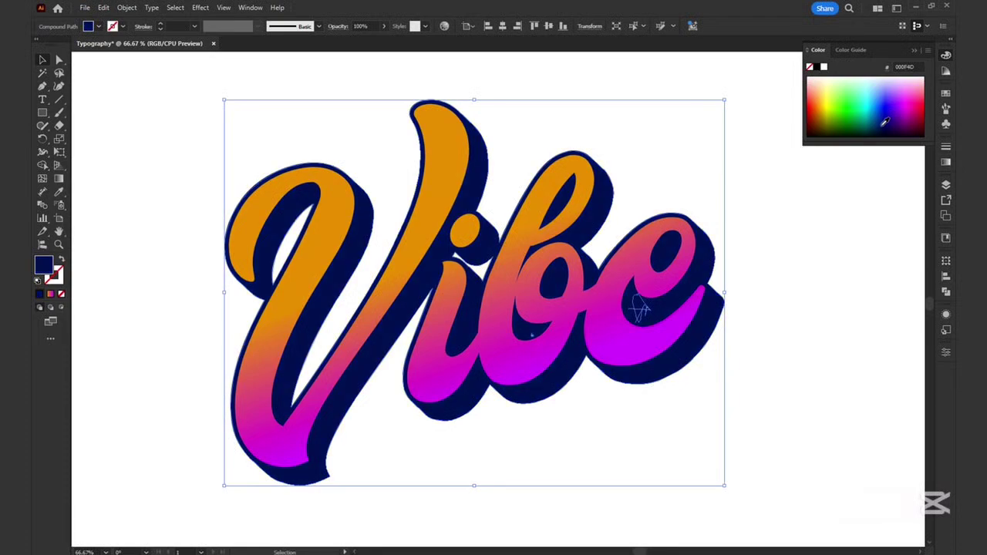
pyautogui.click(812, 192)
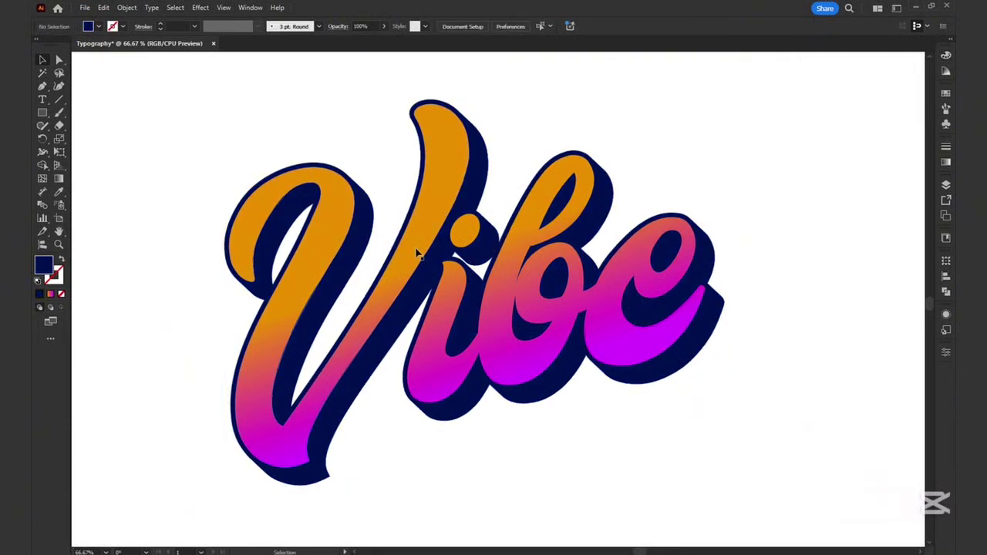
# Copy the gradient-filled "Vibe" lettering and paste the copy in front.
pyautogui.click(312, 256)
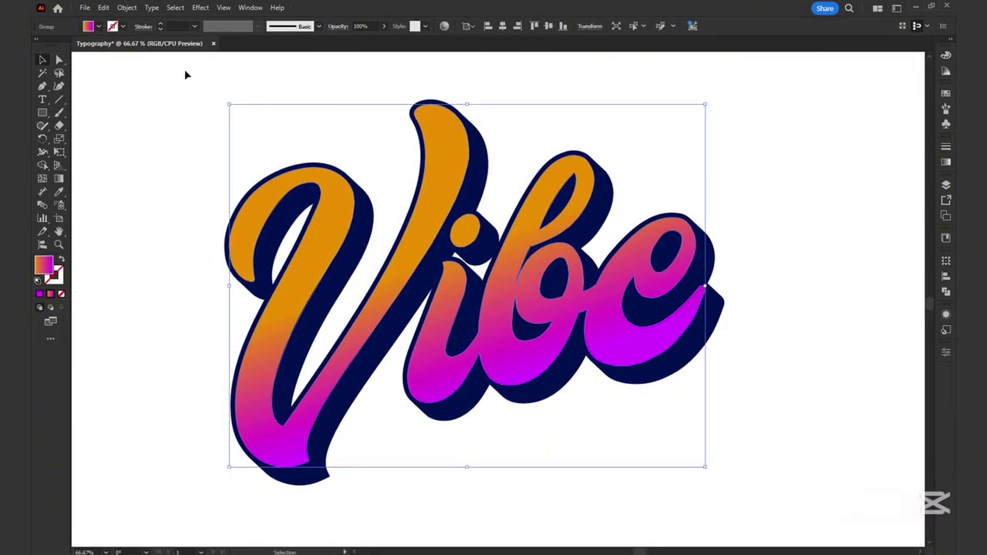
pyautogui.click(123, 9)
pyautogui.moveTo(103, 8)
pyautogui.click(129, 61)
pyautogui.click(104, 9)
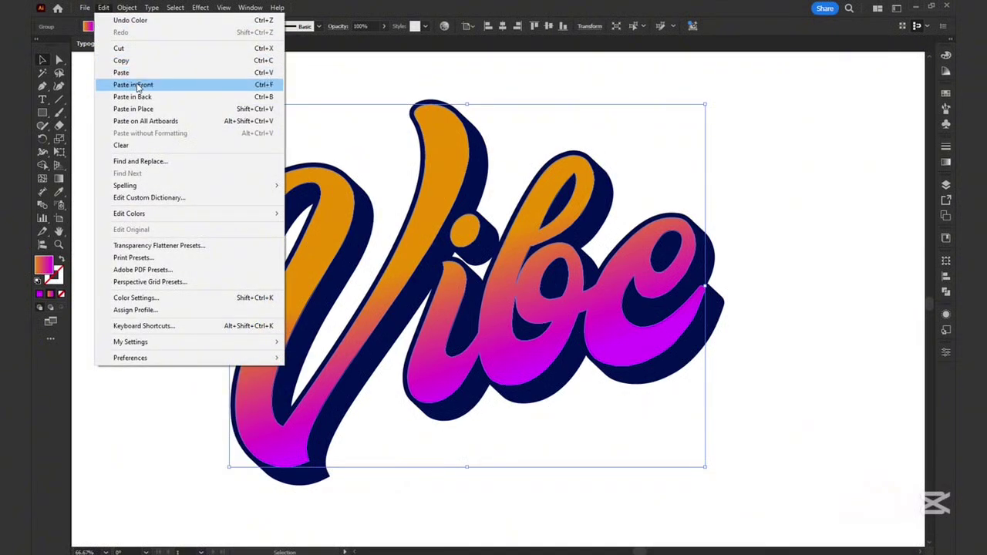
pyautogui.click(138, 85)
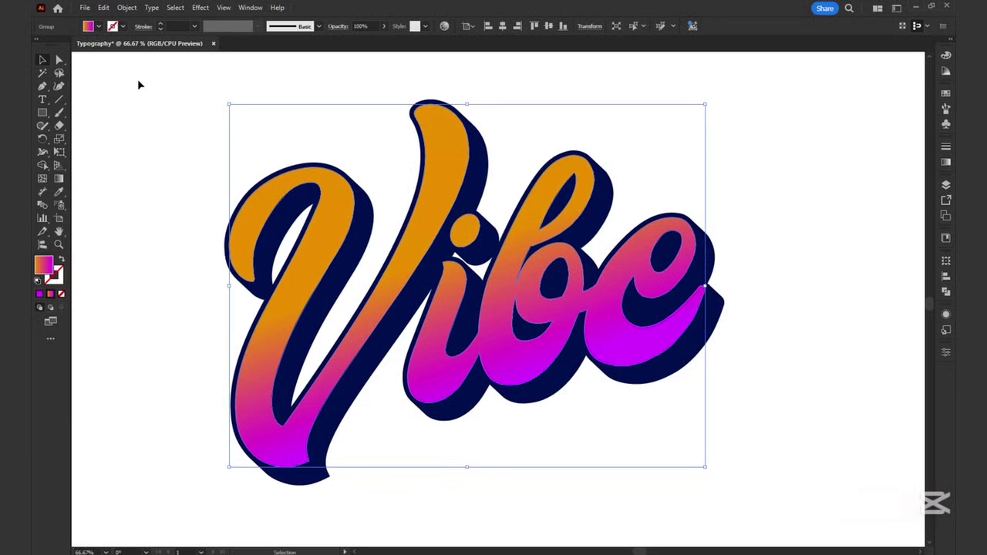
# Fill the pasted front copy of the lettering with the purple swatch.
pyautogui.click(947, 72)
pyautogui.click(946, 93)
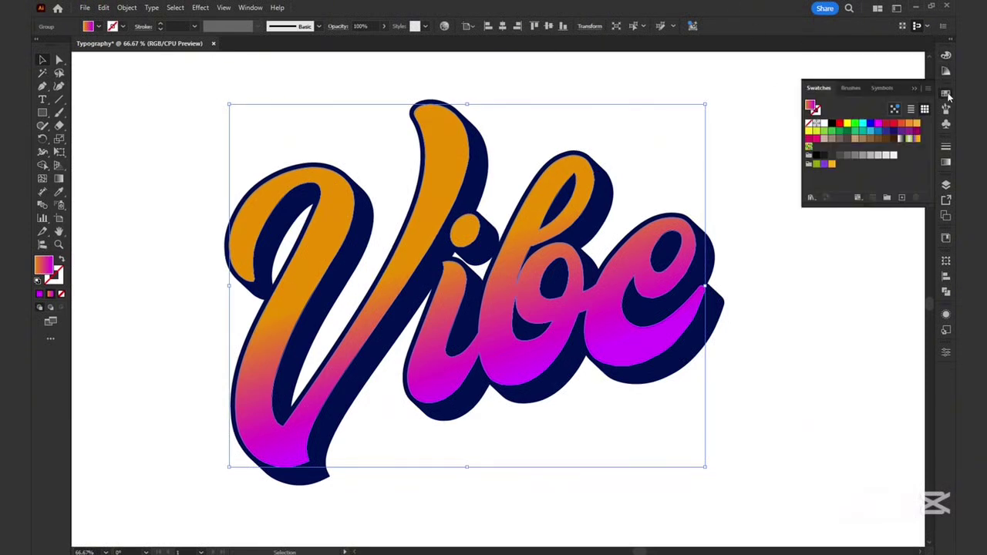
pyautogui.click(825, 164)
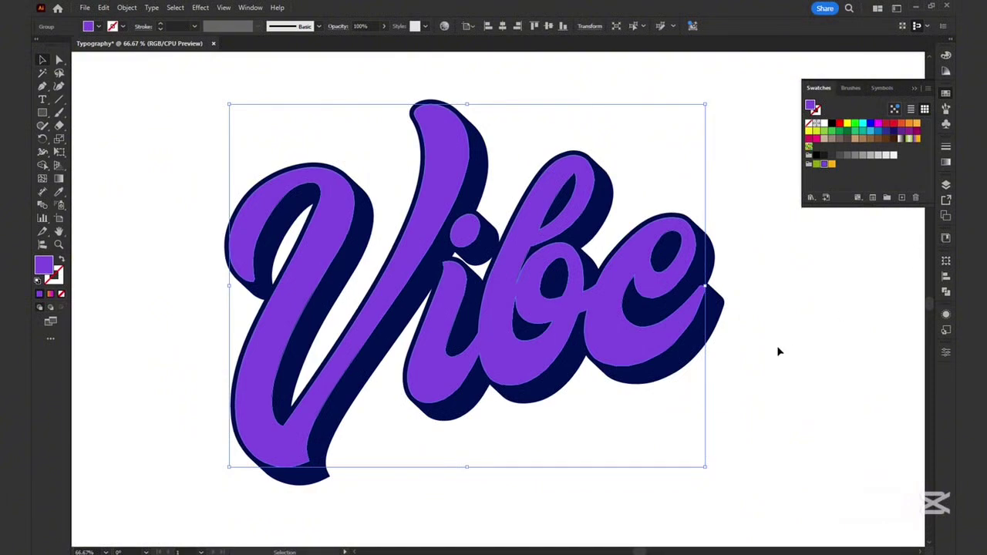
pyautogui.press('Up')
pyautogui.press('Up')
pyautogui.press('Up')
pyautogui.press('Up')
pyautogui.press('Up')
pyautogui.press('Up')
pyautogui.press('Up')
pyautogui.press('Up')
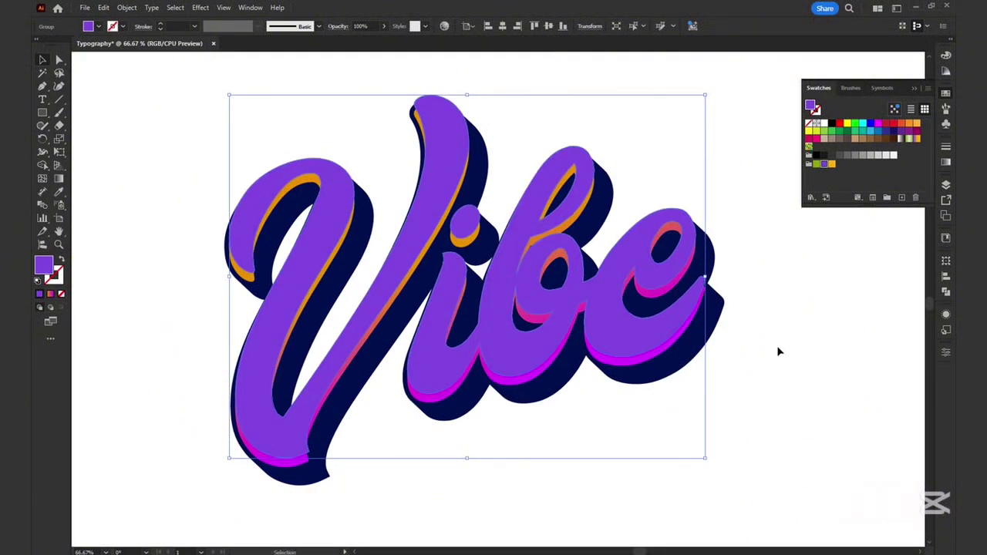
pyautogui.press('Down')
pyautogui.press('Down')
pyautogui.press('Down')
pyautogui.press('Down')
pyautogui.press('Down')
pyautogui.press('Down')
pyautogui.press('Down')
pyautogui.press('Down')
# Shift the purple lettering copy eight nudges down and eight nudges to the right of the gradient lettering.
pyautogui.press('Down')
pyautogui.press('Down')
pyautogui.press('Down')
pyautogui.press('Down')
pyautogui.press('Down')
pyautogui.press('Down')
pyautogui.press('Down')
pyautogui.press('Down')
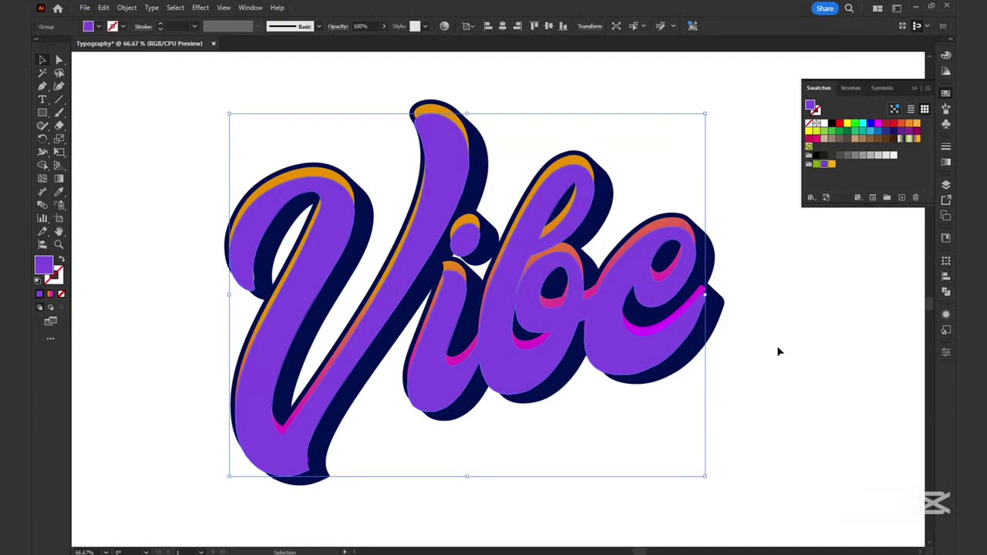
pyautogui.press('Right')
pyautogui.press('Right')
pyautogui.press('Right')
pyautogui.press('Right')
pyautogui.press('Right')
pyautogui.press('Right')
pyautogui.press('Right')
pyautogui.press('Right')
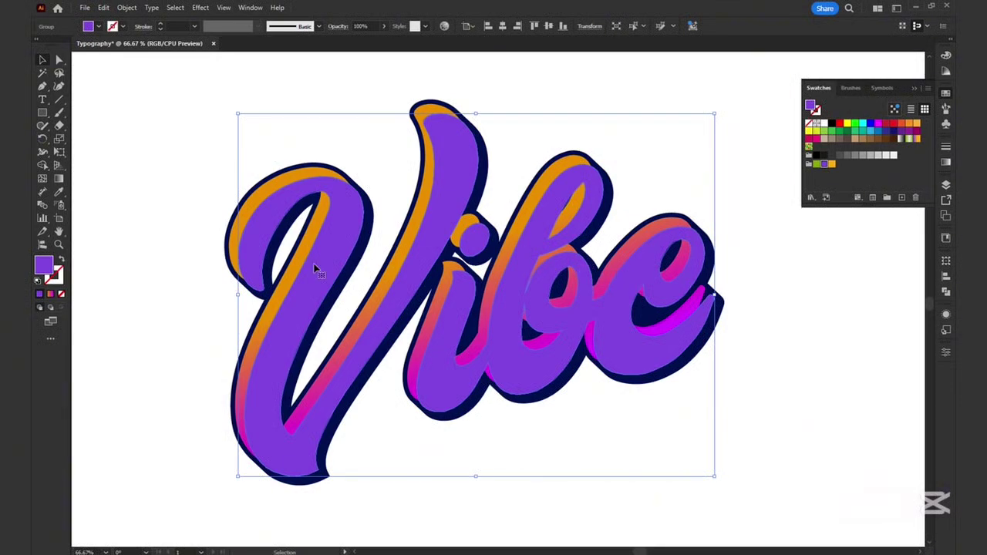
# Offset the path of the purple lettering by 8 px and cut the resulting offset shapes.
pyautogui.click(127, 7)
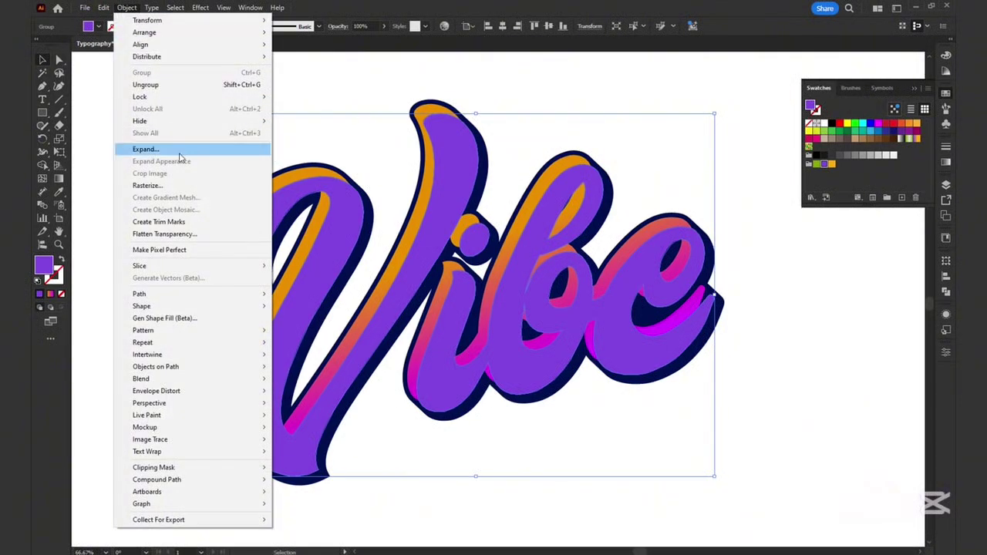
pyautogui.moveTo(185, 293)
pyautogui.click(308, 331)
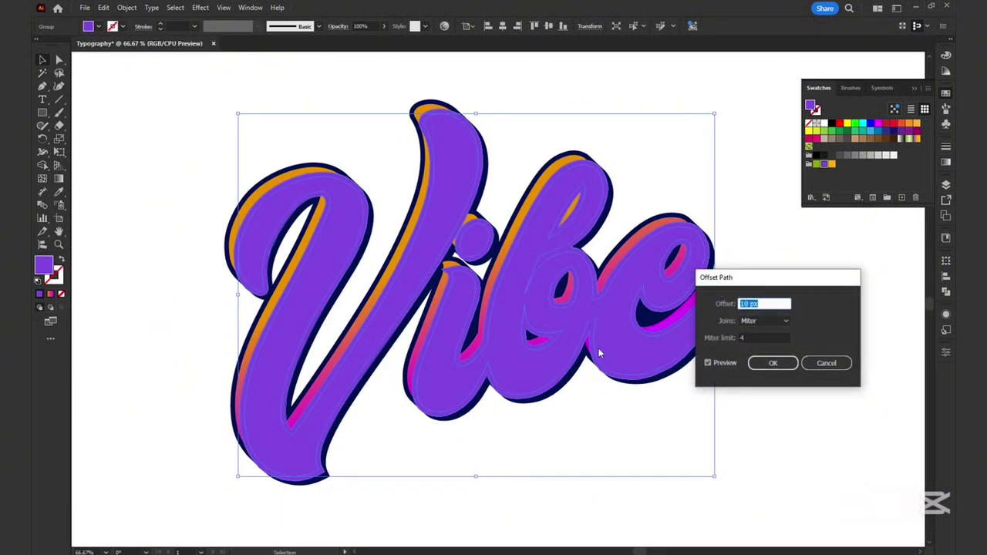
pyautogui.write('8')
pyautogui.click(771, 363)
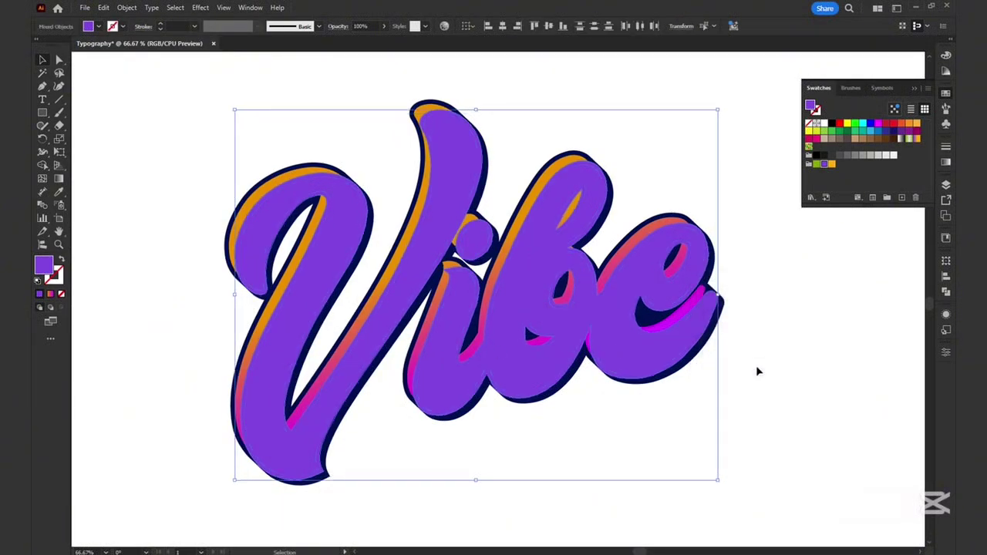
pyautogui.click(108, 7)
pyautogui.click(128, 50)
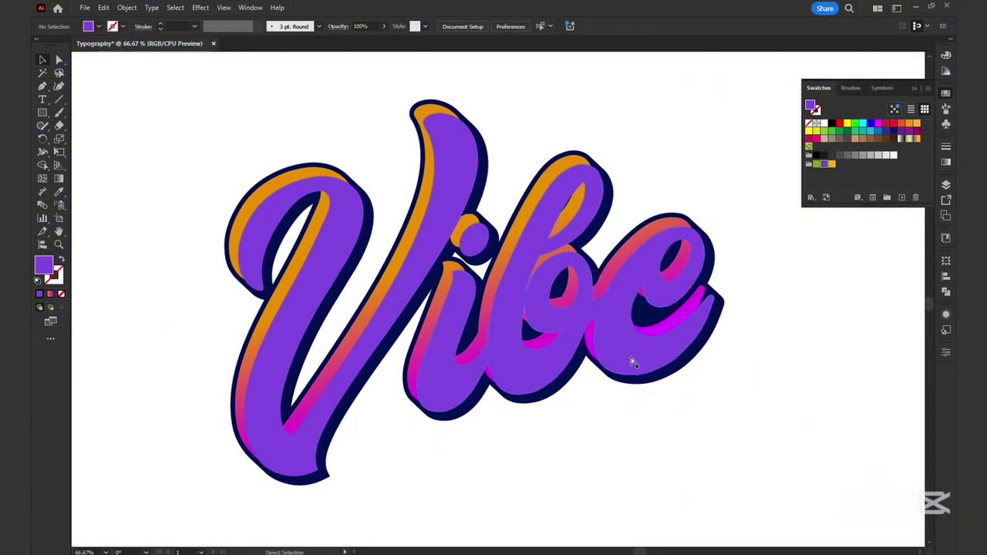
# Offset the path of the gradient-filled "Vibe" lettering by 8 px.
pyautogui.click(403, 255)
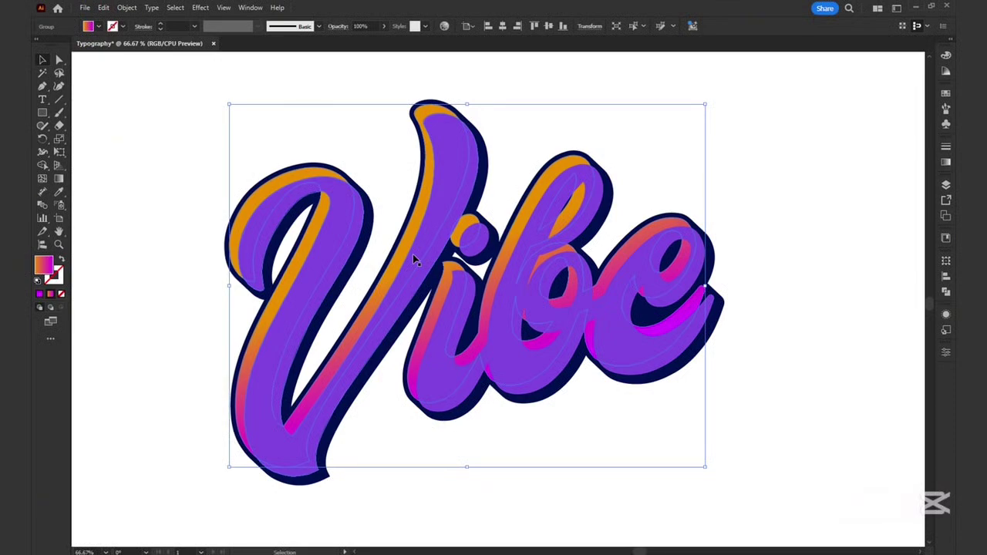
pyautogui.click(127, 8)
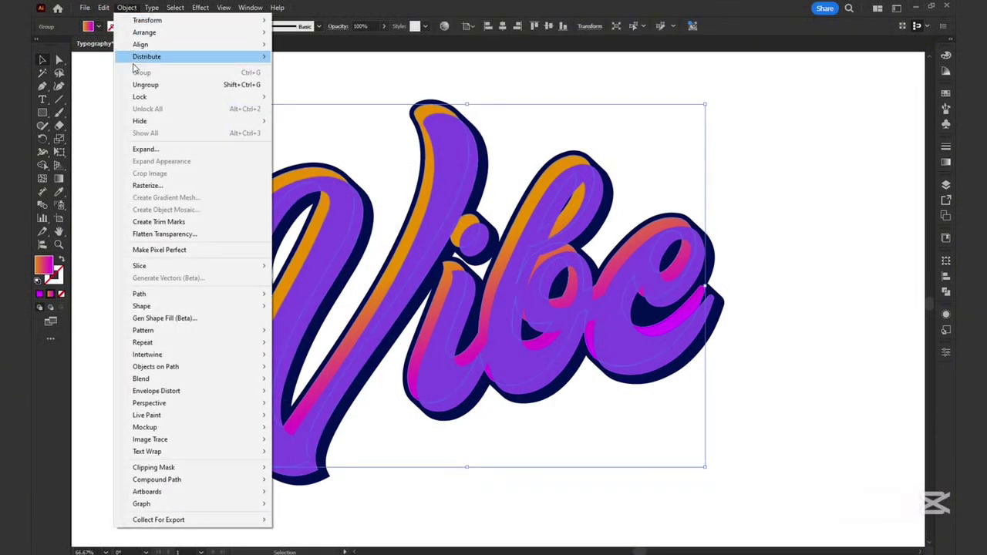
pyautogui.moveTo(262, 295)
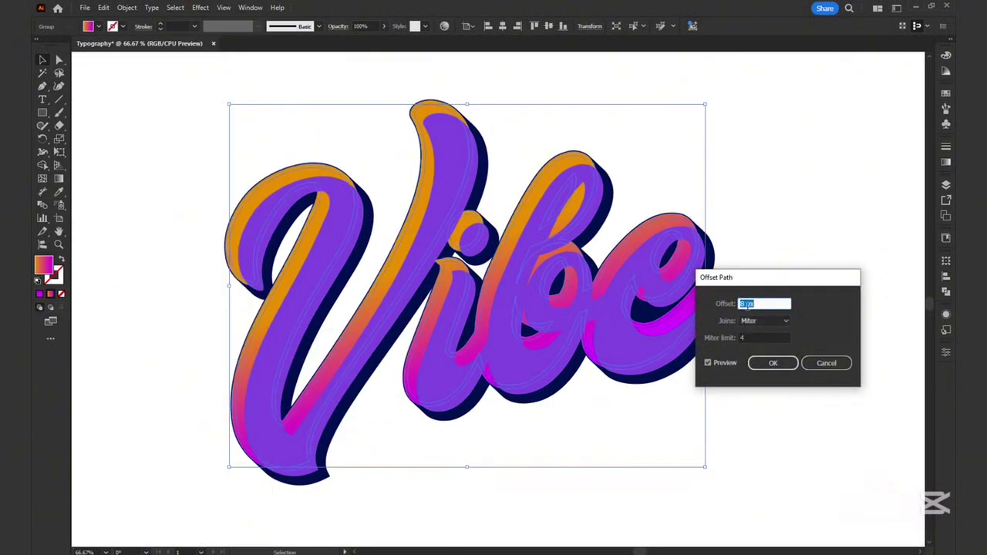
pyautogui.click(769, 362)
# Cut the gradient lettering together with its offset shapes and paste them in front of the purple lettering.
pyautogui.click(103, 10)
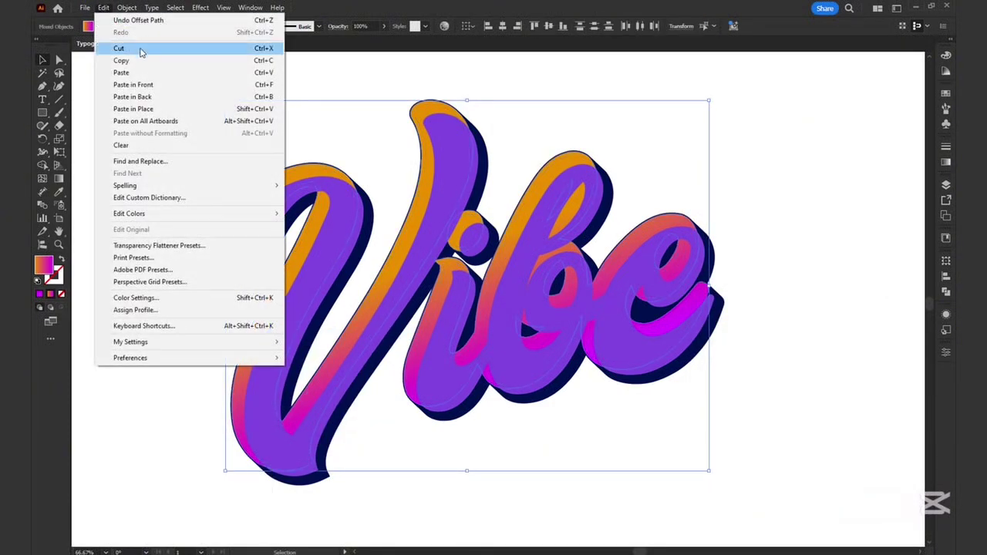
pyautogui.click(137, 48)
pyautogui.click(119, 8)
pyautogui.moveTo(102, 7)
pyautogui.click(124, 84)
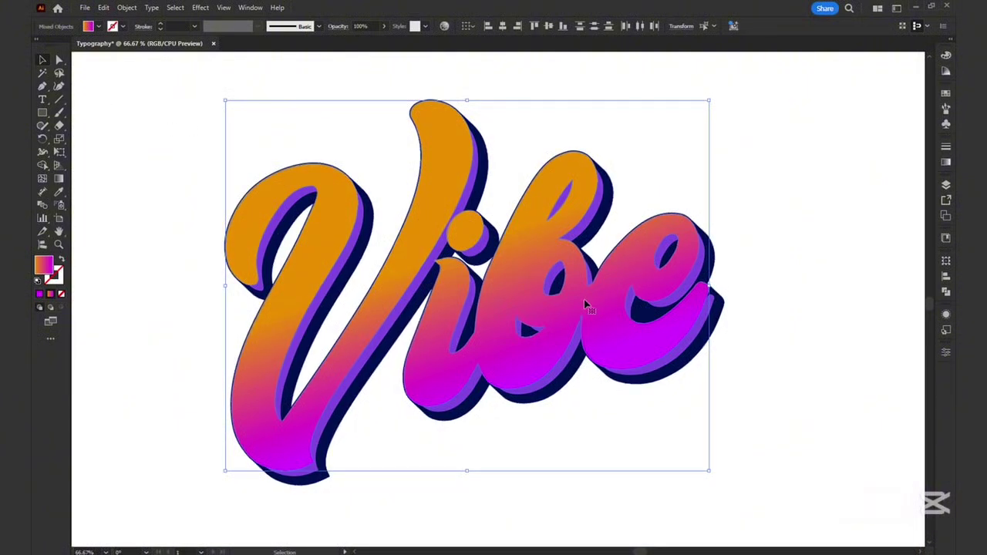
# Unite the pasted gradient shapes with Pathfinder and make them a compound path.
pyautogui.click(946, 291)
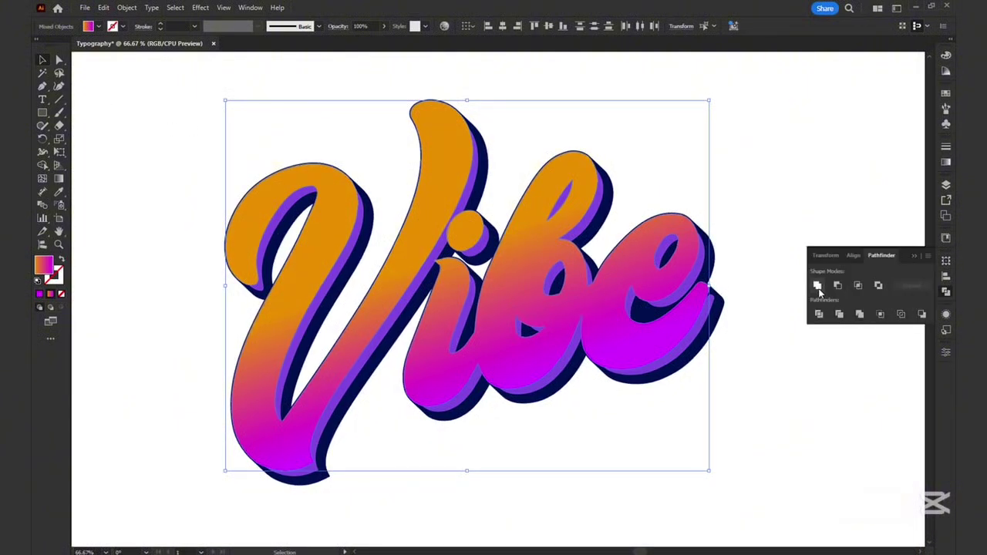
pyautogui.click(817, 285)
pyautogui.click(126, 7)
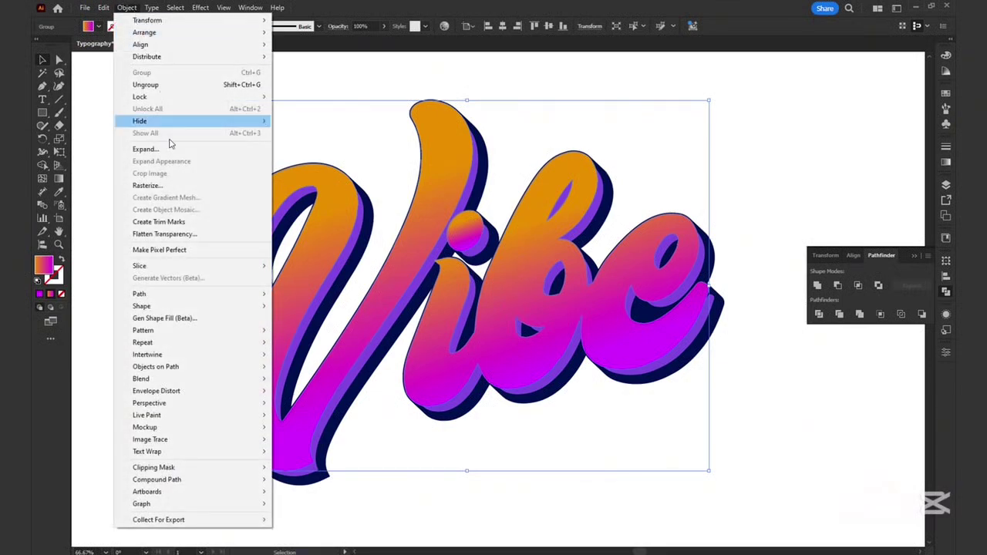
pyautogui.moveTo(236, 479)
pyautogui.click(293, 480)
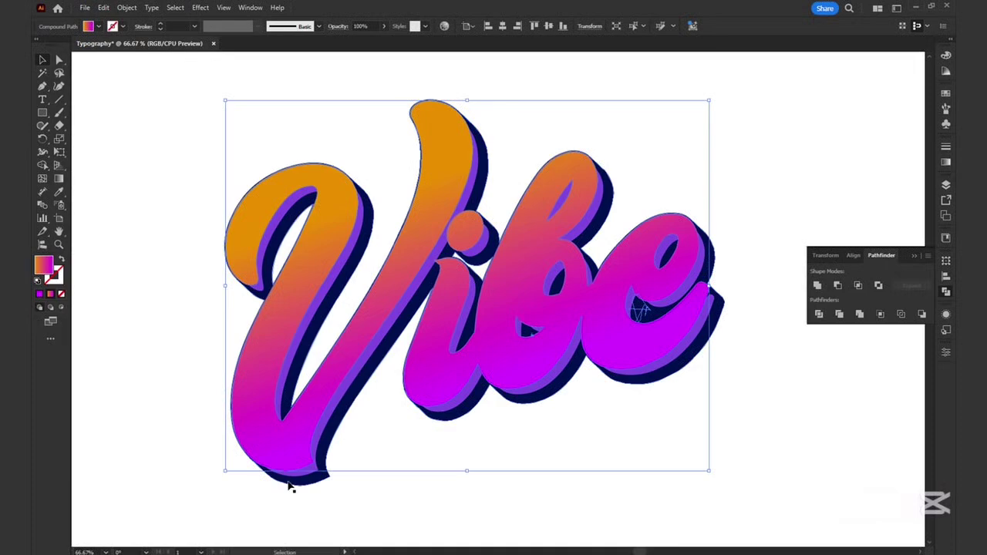
# Make the purple lettering a compound path and subtract the united gradient shape from it with Minus Front.
pyautogui.click(446, 399)
pyautogui.click(126, 7)
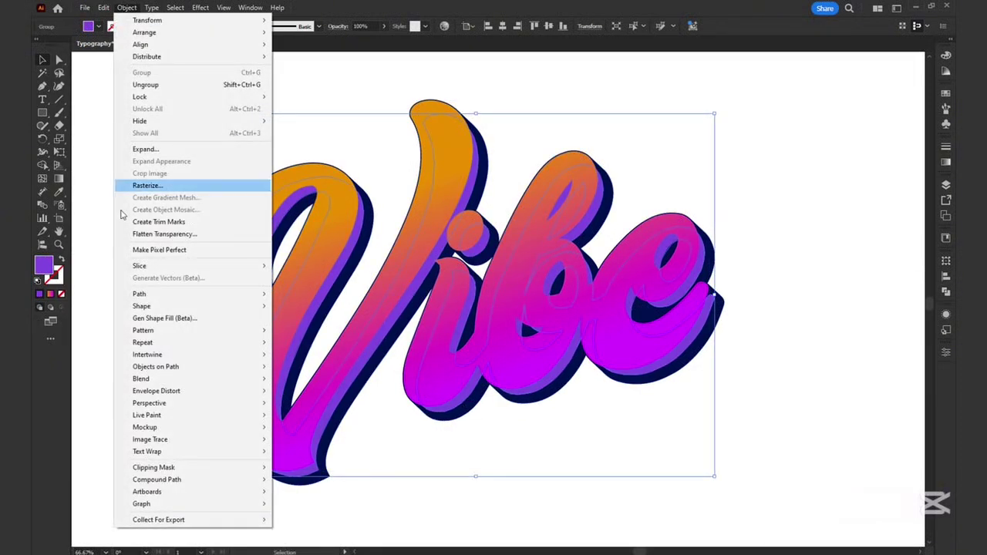
pyautogui.moveTo(151, 483)
pyautogui.click(293, 479)
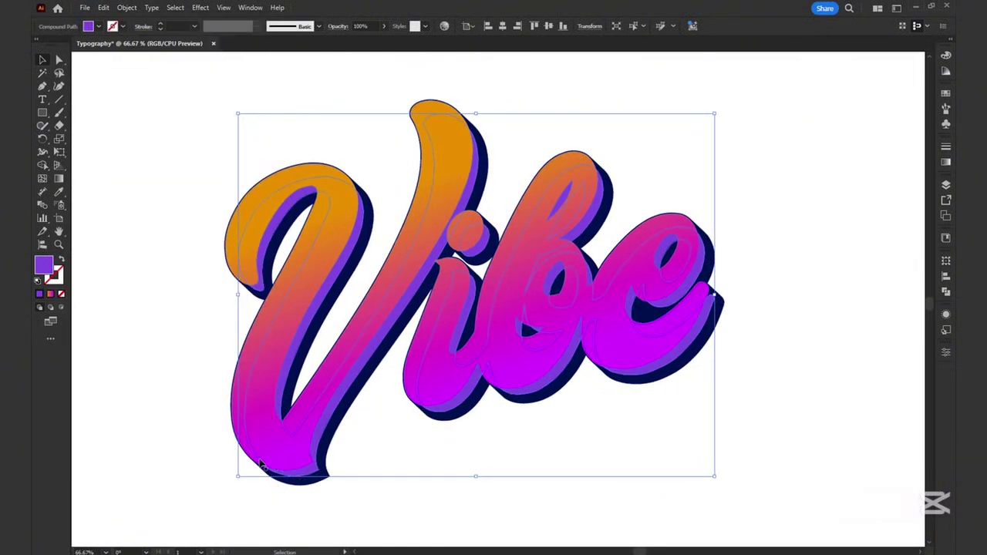
pyautogui.click(946, 292)
pyautogui.click(837, 286)
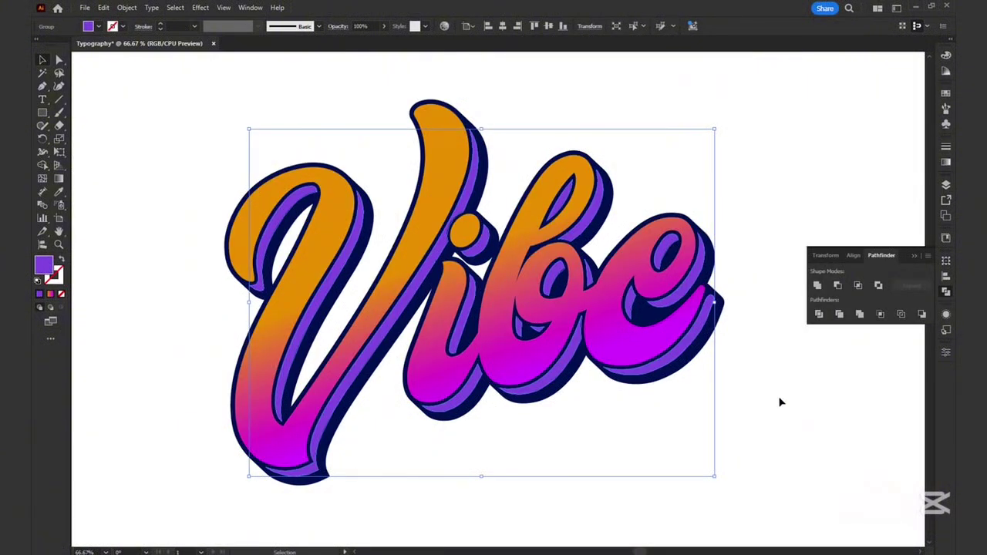
pyautogui.click(782, 404)
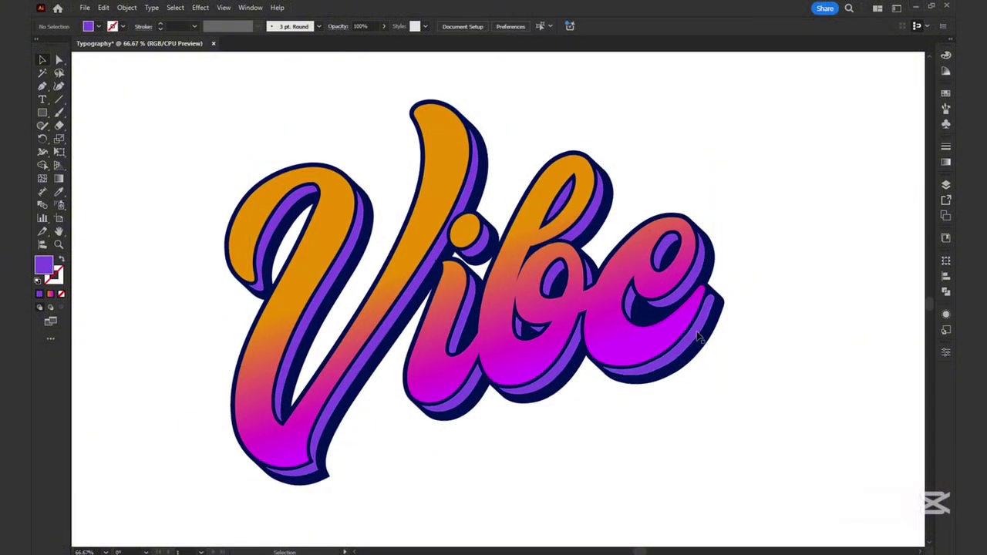
pyautogui.click(307, 479)
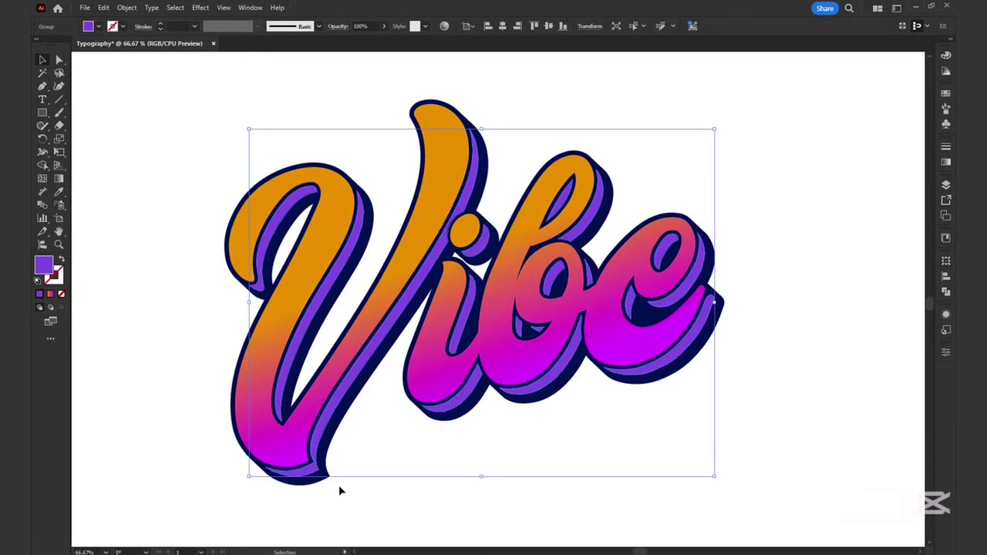
pyautogui.click(340, 490)
pyautogui.press('a')
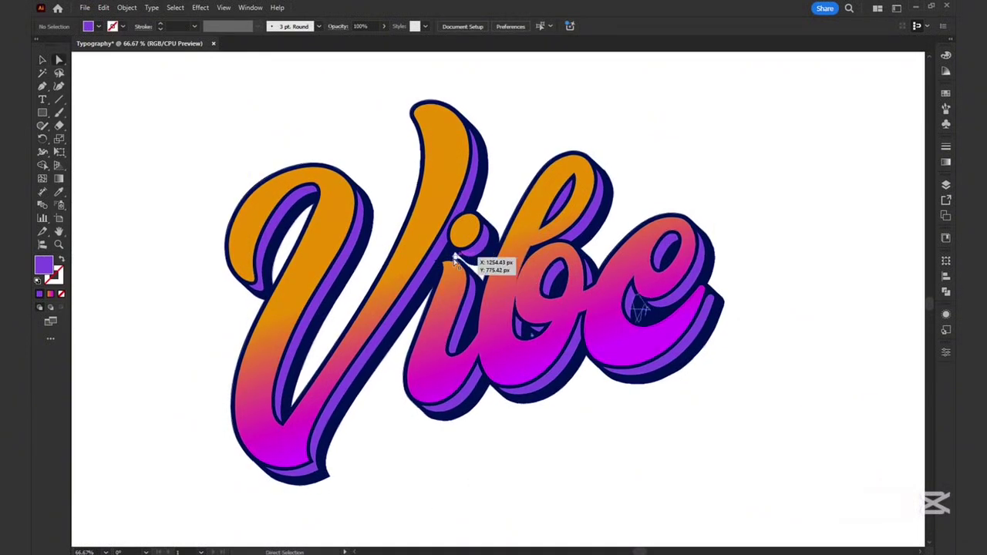
pyautogui.click(451, 266)
pyautogui.click(457, 437)
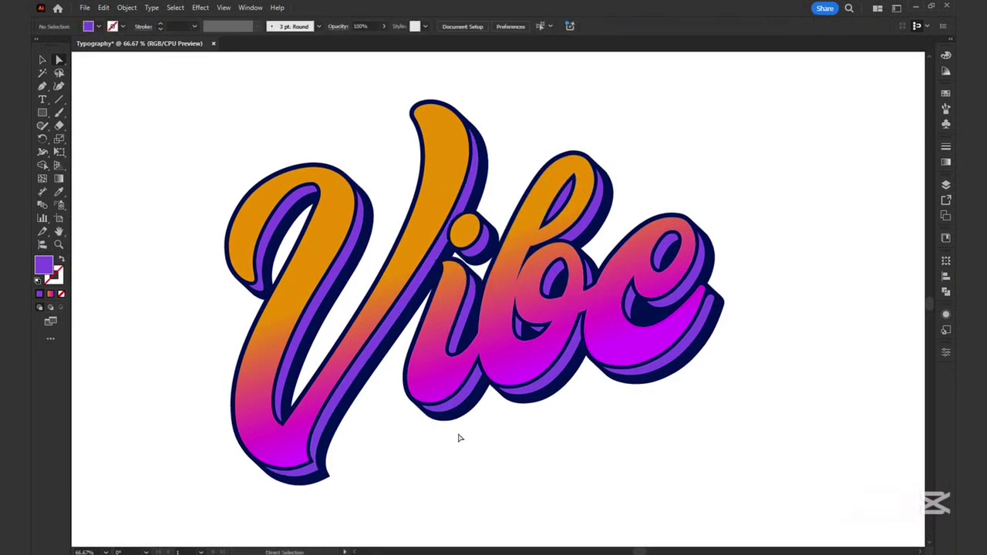
pyautogui.click(442, 268)
pyautogui.click(555, 493)
# Draw a 29 px circle in the empty area above the V and swap its stroke colour to the fill.
pyautogui.click(42, 114)
pyautogui.moveTo(180, 108); pyautogui.dragTo(184, 111)
pyautogui.press('v')
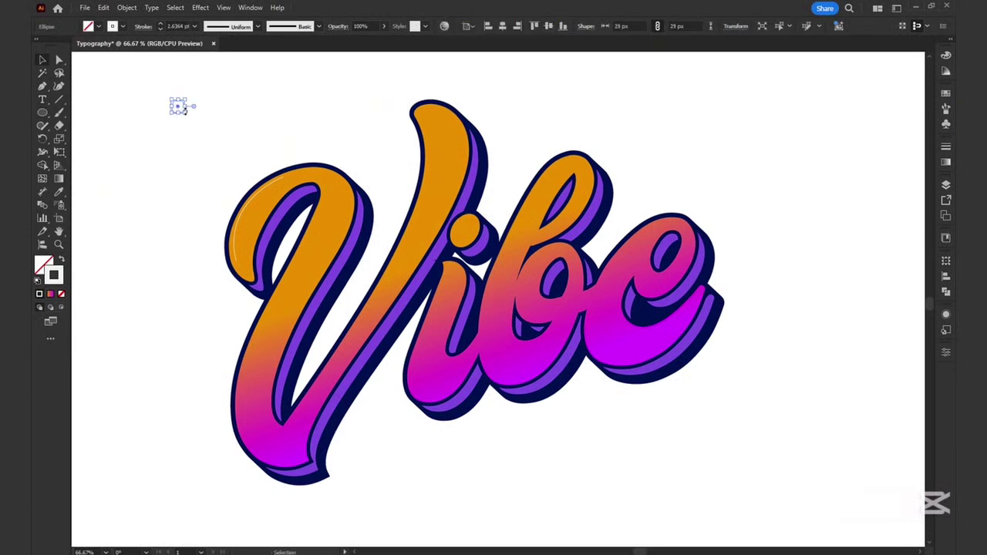
pyautogui.click(62, 259)
pyautogui.scroll(-1, 131, 185)
# Stretch the small circle sideways into a thin pointed ellipse about 280 px long.
pyautogui.click(179, 107)
pyautogui.click(181, 95)
pyautogui.press('a')
pyautogui.moveTo(185, 94); pyautogui.dragTo(105, 94)
pyautogui.press('v')
# Create a new art brush from the thin ellipse with the colorization method set to Tints.
pyautogui.click(249, 8)
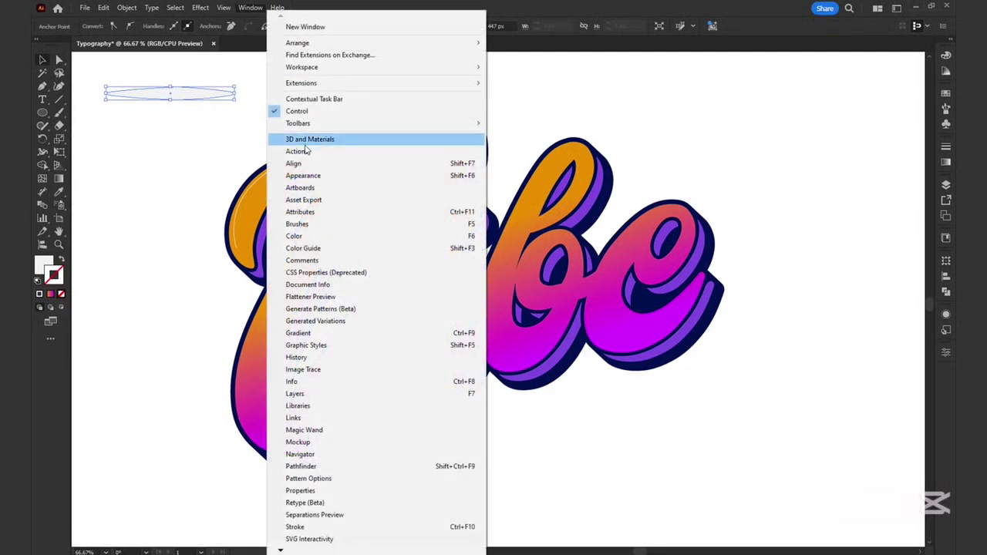
pyautogui.click(310, 222)
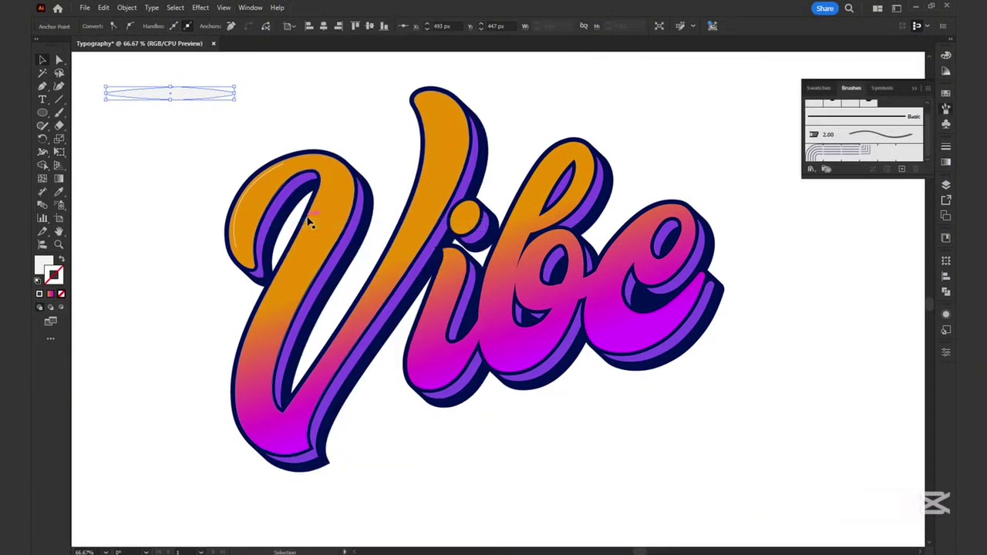
pyautogui.click(900, 169)
pyautogui.click(450, 310)
pyautogui.click(466, 362)
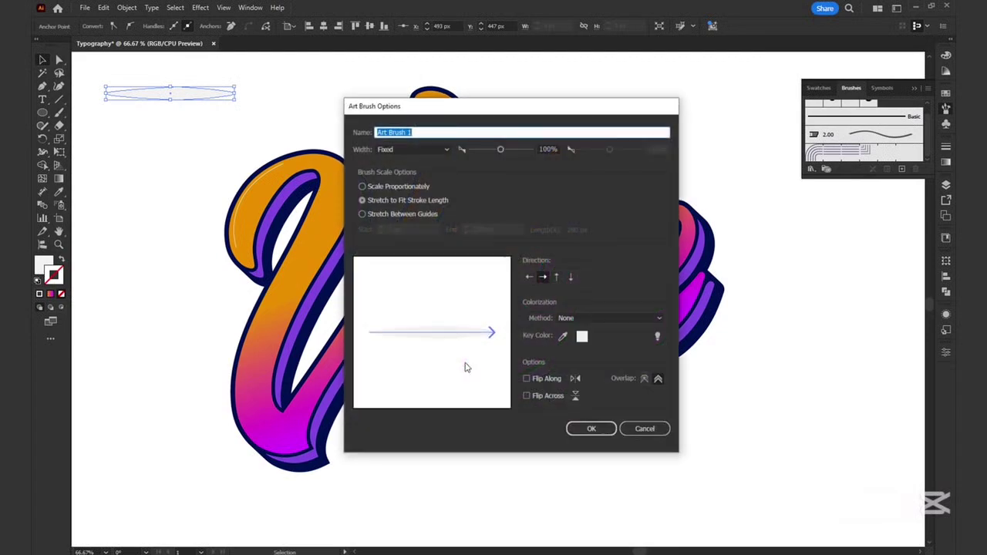
pyautogui.click(578, 318)
pyautogui.click(575, 342)
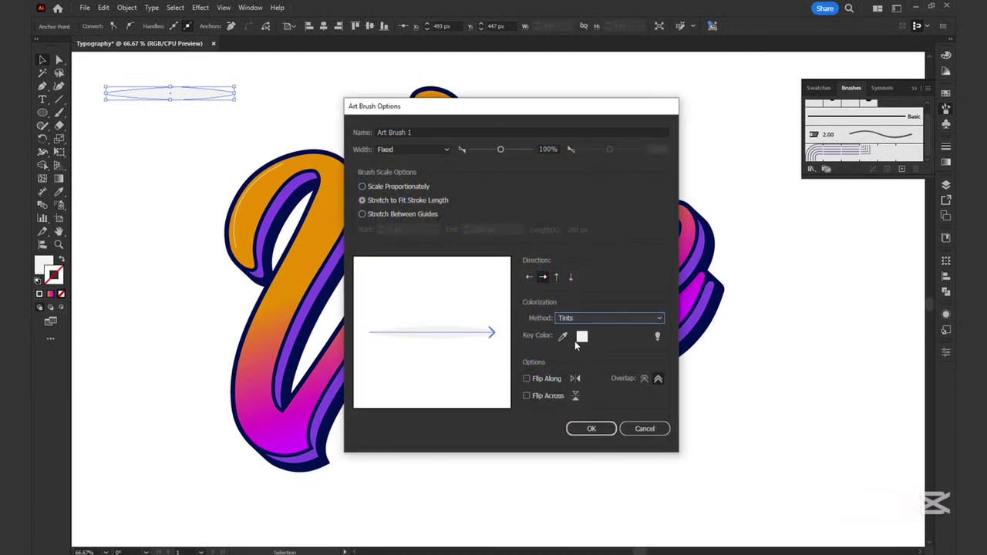
pyautogui.click(591, 429)
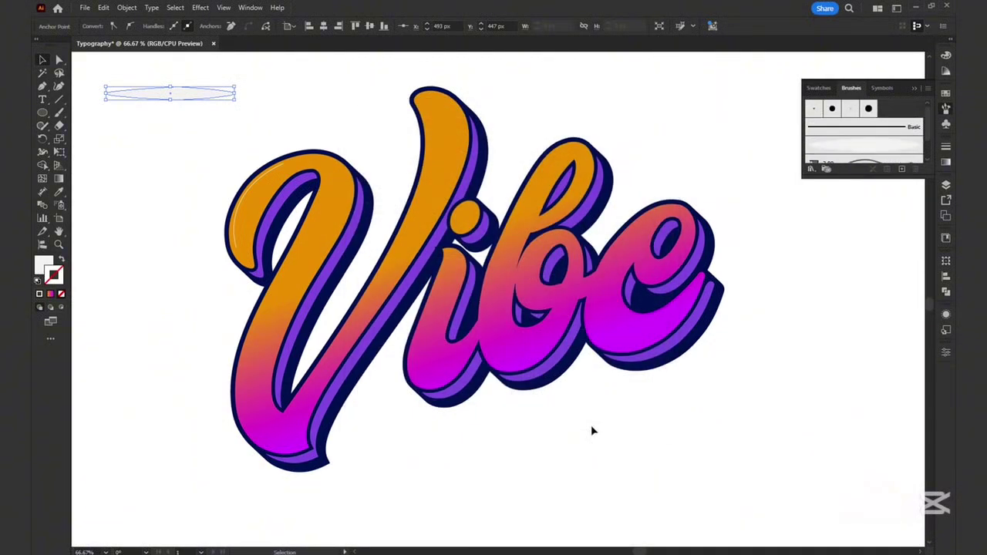
# Delete the thin ellipse that served as the brush artwork.
pyautogui.click(700, 431)
pyautogui.click(204, 100)
pyautogui.press('Delete')
# Apply the new tapered art brush to the thin white highlight path on the V's upper curl.
pyautogui.click(284, 174)
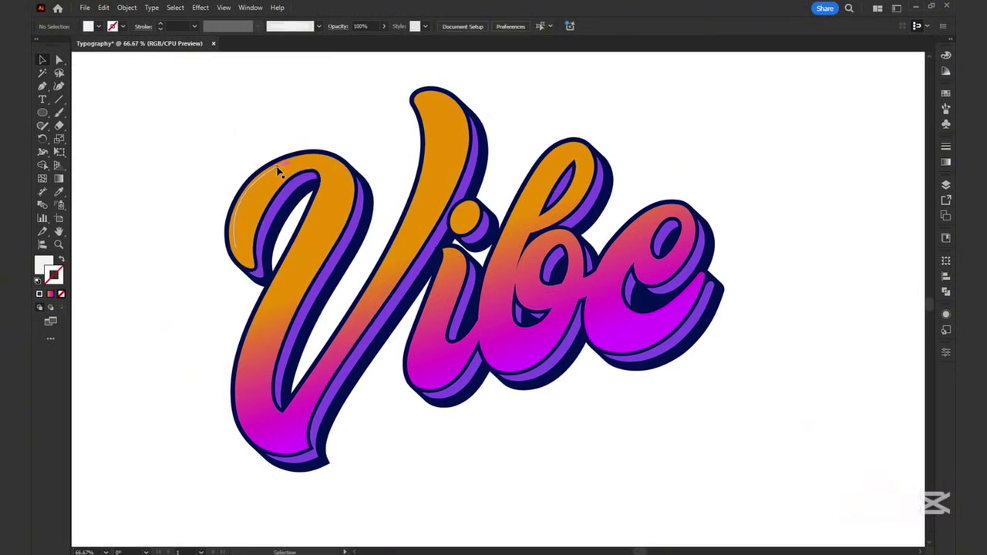
pyautogui.click(318, 26)
pyautogui.click(290, 94)
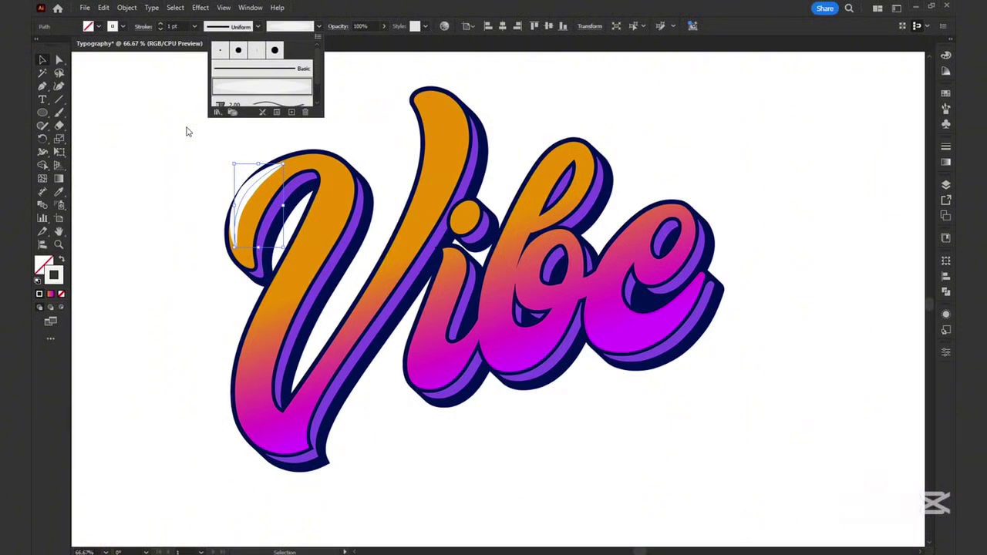
# Set the stroke weight of the V's brushed highlight to 0.25 pt and deselect it.
pyautogui.click(194, 27)
pyautogui.click(211, 64)
pyautogui.click(194, 27)
pyautogui.click(200, 53)
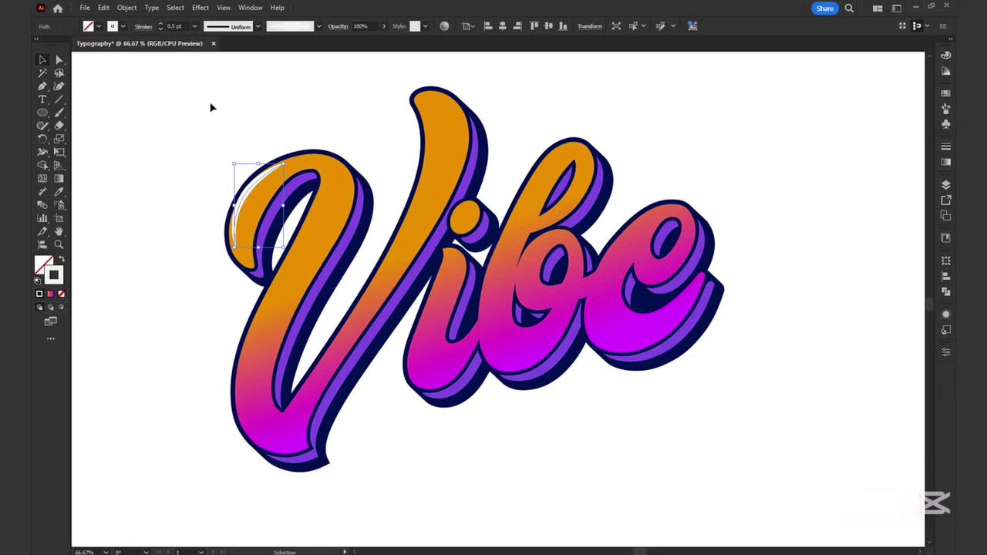
pyautogui.click(194, 27)
pyautogui.click(199, 44)
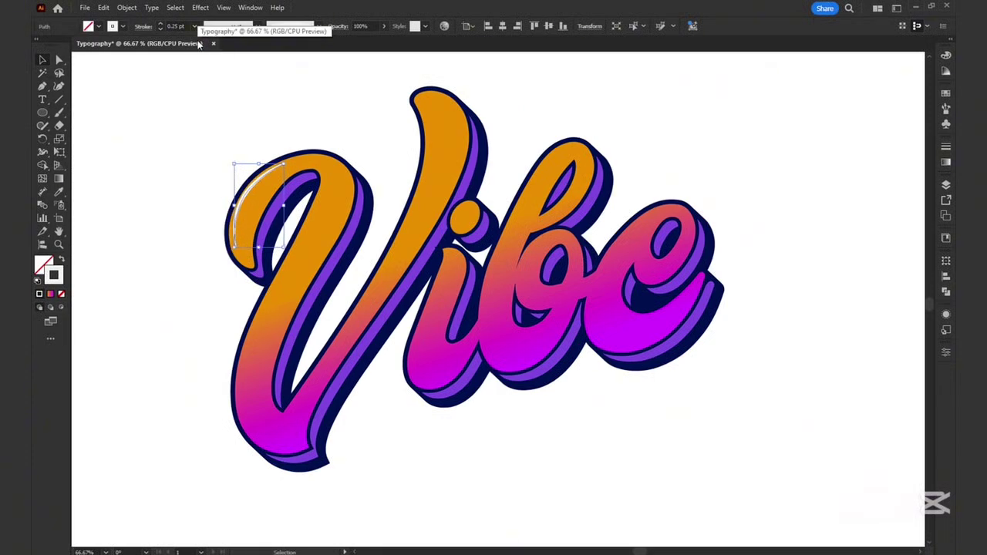
pyautogui.click(223, 101)
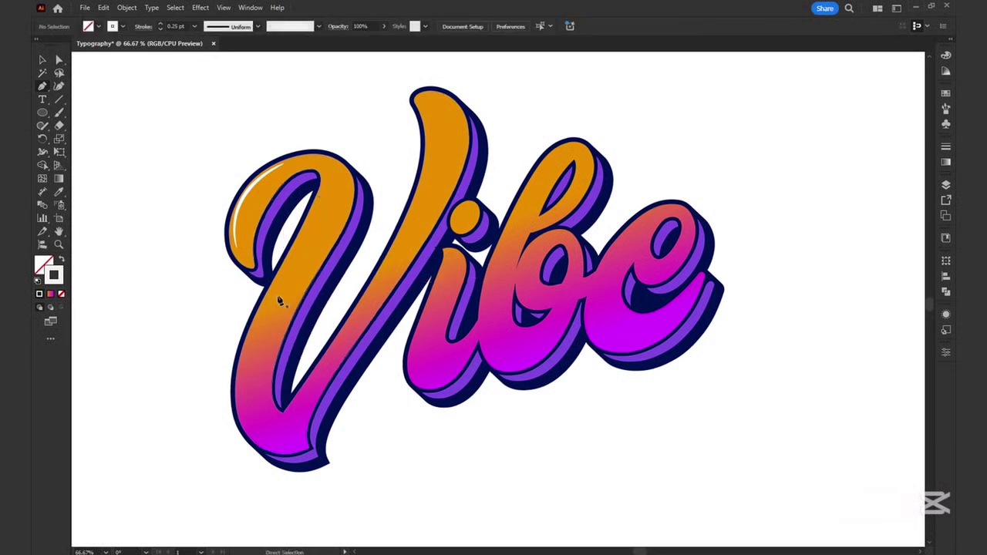
pyautogui.click(271, 337)
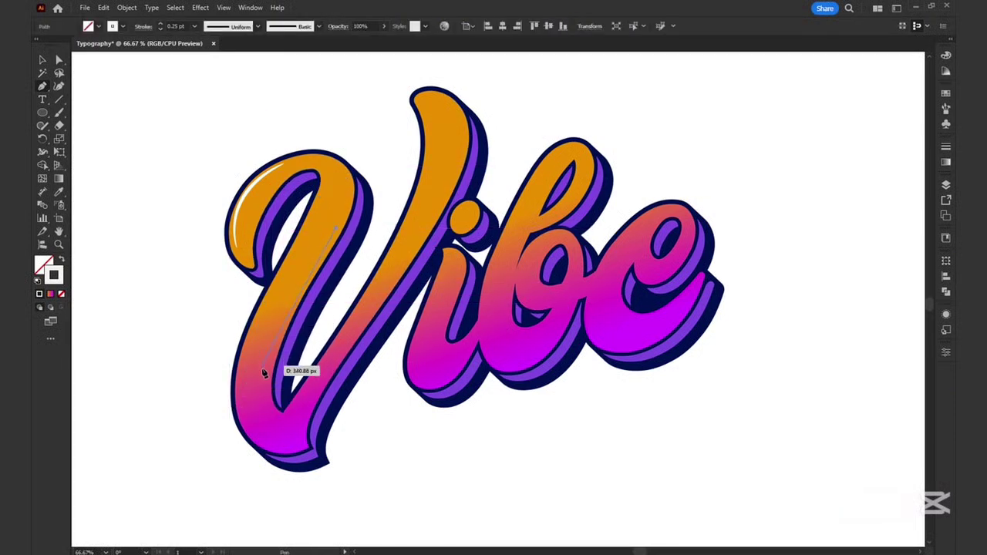
pyautogui.click(277, 418)
pyautogui.hotkey('ctrl', 'z')
pyautogui.hotkey('ctrl', 'z')
pyautogui.hotkey('ctrl', 'z')
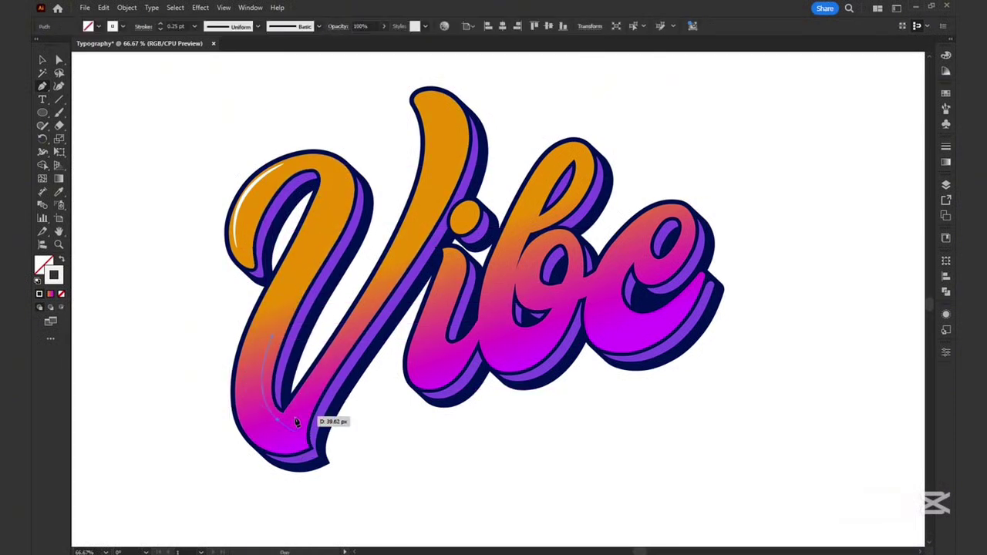
# Draw a curved highlight path down the V's first stem and copy the brushed style from the curl's highlight.
pyautogui.click(306, 273)
pyautogui.moveTo(266, 358); pyautogui.dragTo(265, 396)
pyautogui.press('i')
pyautogui.click(237, 211)
# Draw a curved highlight path along the upper part of the V's second stroke and match the brushed highlight style.
pyautogui.click(425, 101)
pyautogui.moveTo(414, 225); pyautogui.dragTo(375, 315)
pyautogui.press('i')
pyautogui.click(294, 291)
# Add curved highlights to the i's stem and dot, copying the brushed style from the existing highlights.
pyautogui.press('v')
pyautogui.press('i')
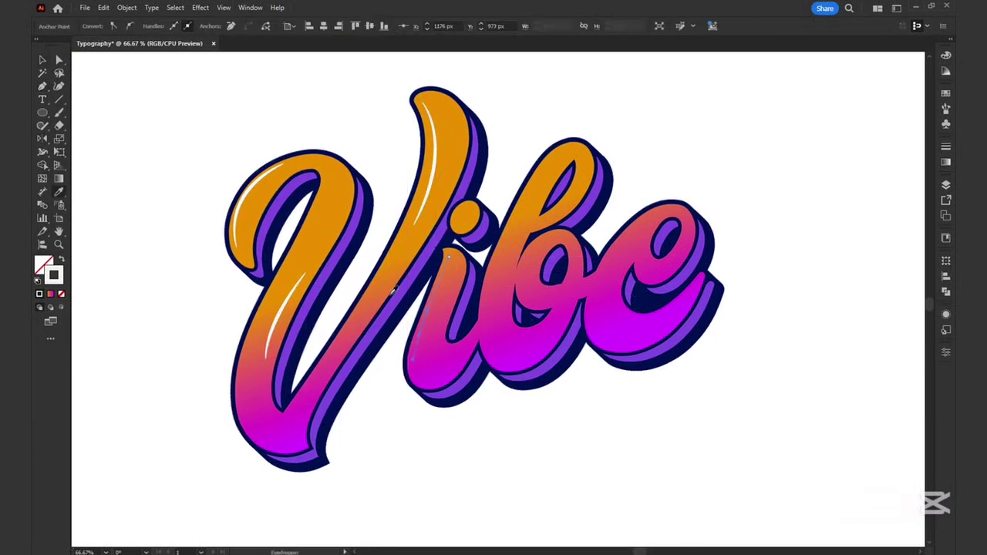
pyautogui.press('p')
pyautogui.click(466, 205)
pyautogui.moveTo(452, 221); pyautogui.dragTo(451, 239)
pyautogui.press('i')
pyautogui.click(434, 170)
# Draw a long curved highlight down the b's stem and match it to the brushed highlight style.
pyautogui.press('p')
pyautogui.click(519, 211)
pyautogui.moveTo(485, 315); pyautogui.dragTo(489, 366)
pyautogui.press('i')
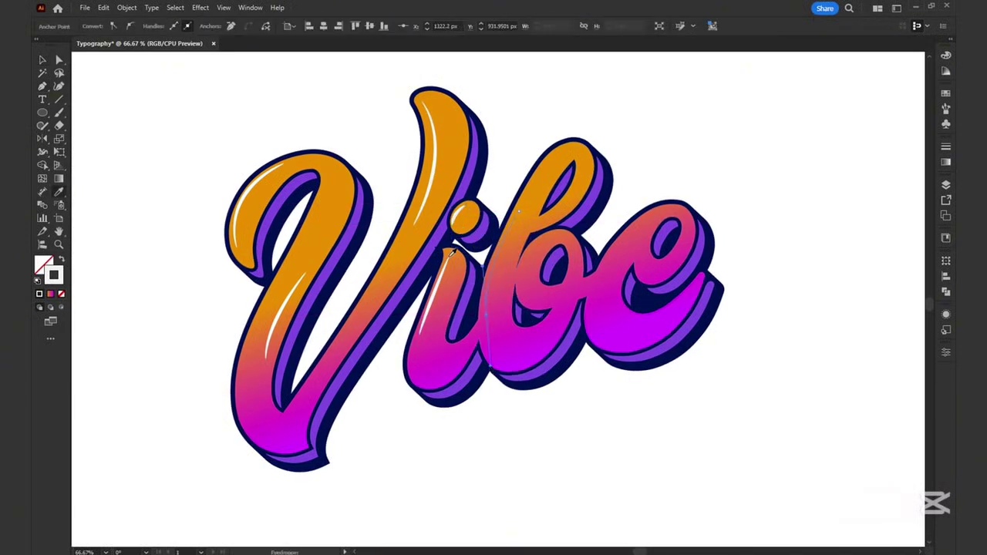
pyautogui.press('i')
pyautogui.click(503, 244)
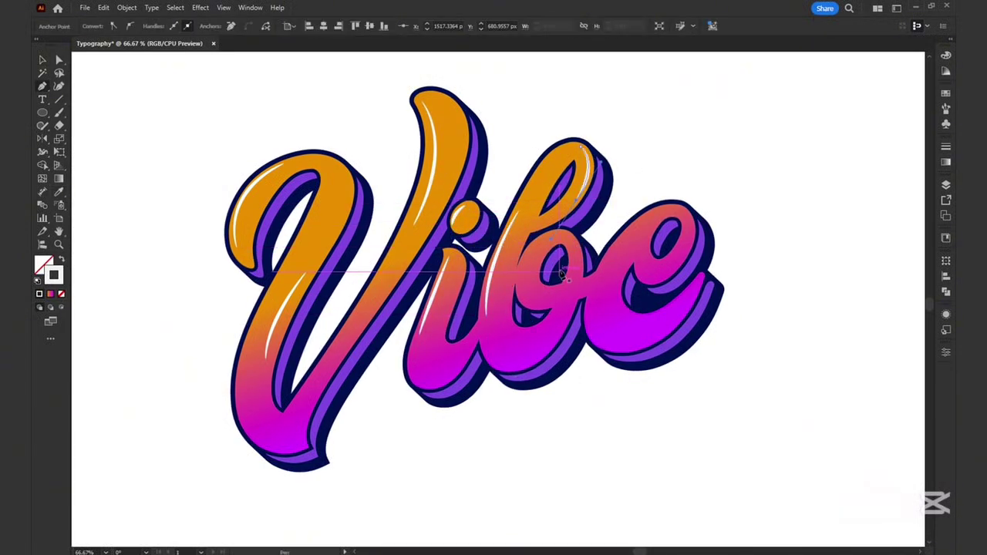
# Draw a curved highlight on the b's bowl and copy the style from the highlight on its upper loop.
pyautogui.click(561, 234)
pyautogui.moveTo(576, 260)
pyautogui.mouseDown()
pyautogui.moveTo(575, 280)
pyautogui.moveTo(598, 292)
pyautogui.moveTo(621, 283)
pyautogui.mouseUp()
pyautogui.press('i')
pyautogui.click(587, 182)
# Draw curved highlights on the outer curve and the loop of the e, both matching the brushed highlight style.
pyautogui.press('p')
pyautogui.click(638, 225)
pyautogui.press('i')
pyautogui.click(576, 248)
pyautogui.press('p')
pyautogui.click(691, 235)
pyautogui.press('i')
pyautogui.click(588, 179)
pyautogui.press('v')
pyautogui.click(803, 336)
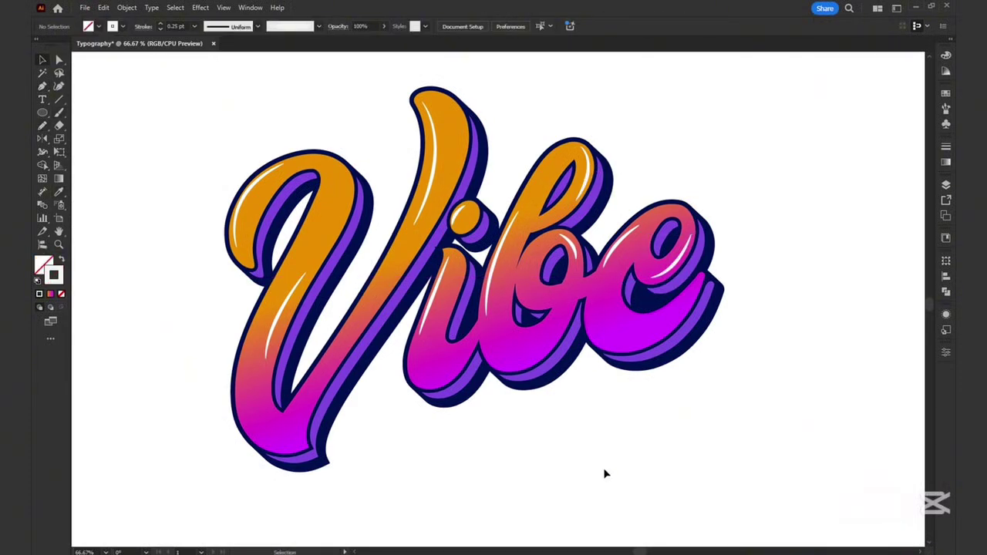
# Select all highlight paths sharing the same stroke weight and set their opacity to 70%.
pyautogui.hotkey('ctrl', 'z')
pyautogui.click(175, 7)
pyautogui.moveTo(208, 114)
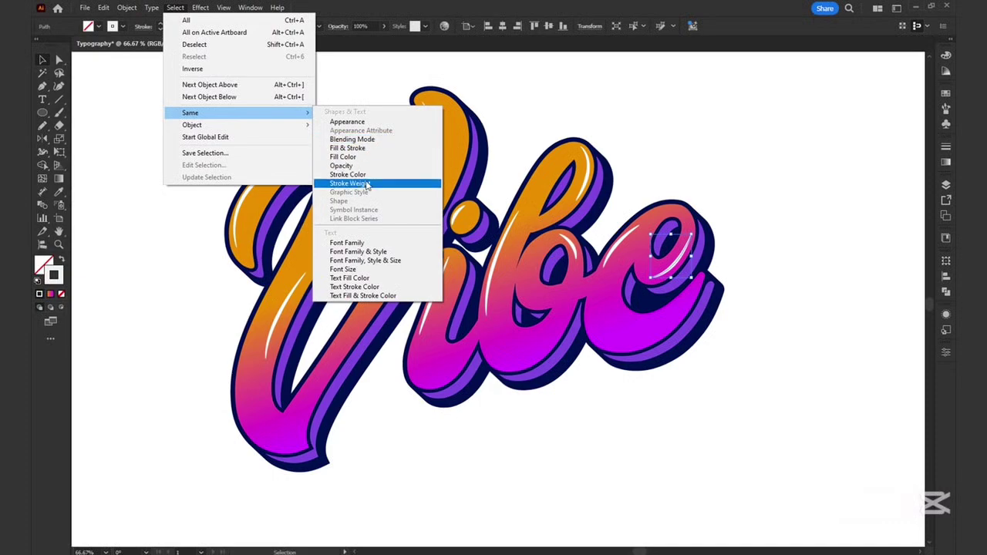
pyautogui.click(367, 185)
pyautogui.click(337, 27)
pyautogui.click(255, 46)
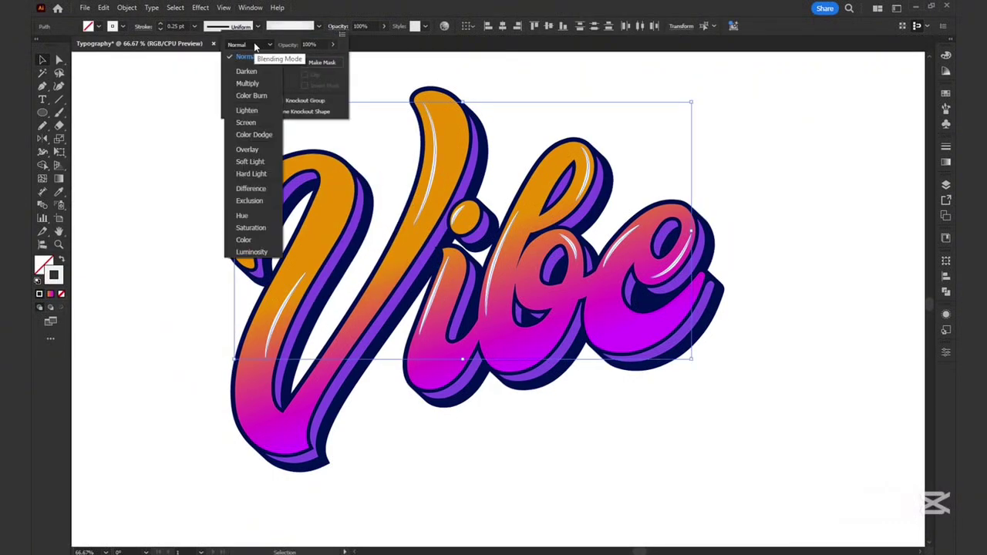
pyautogui.click(250, 7)
pyautogui.click(308, 534)
pyautogui.click(476, 210)
pyautogui.click(471, 328)
pyautogui.click(540, 210)
pyautogui.write('70')
pyautogui.press('Return')
pyautogui.click(629, 451)
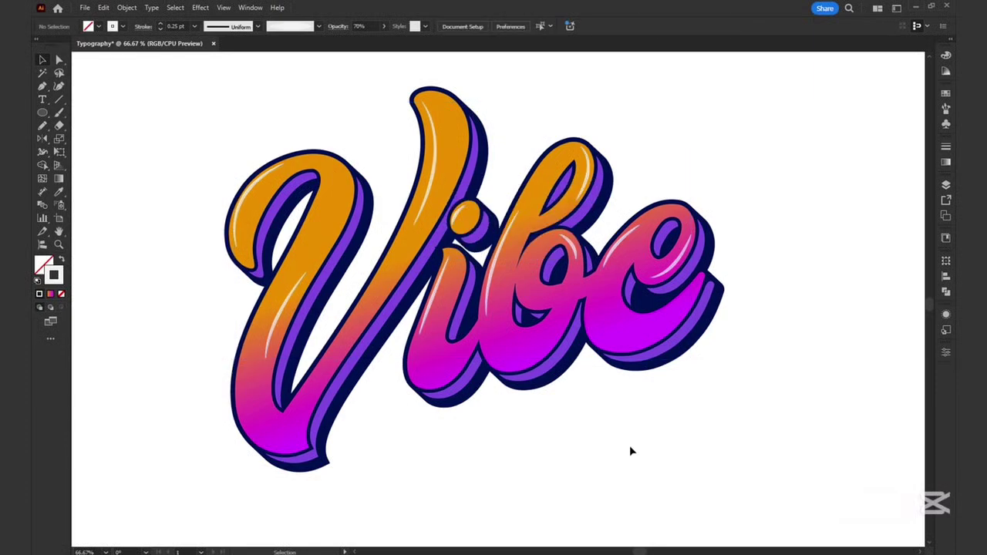
# Draw curved shading lines along the V's lower left edge and up its foot, using a thin navy stroke.
pyautogui.press('a')
pyautogui.click(327, 456)
pyautogui.press('i')
pyautogui.press('p')
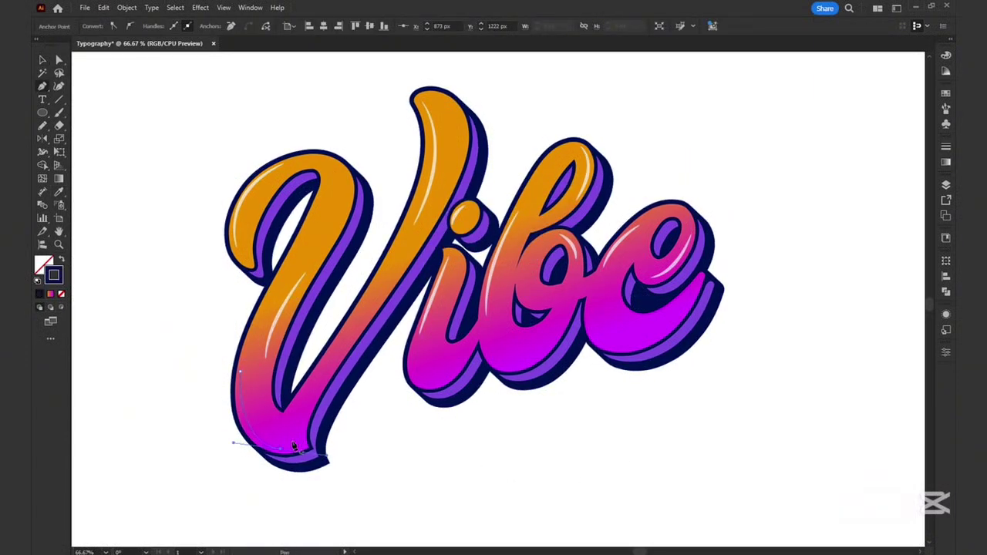
pyautogui.moveTo(300, 445)
pyautogui.mouseDown()
pyautogui.moveTo(377, 443)
pyautogui.moveTo(333, 375)
pyautogui.mouseUp()
pyautogui.press('a')
pyautogui.press('i')
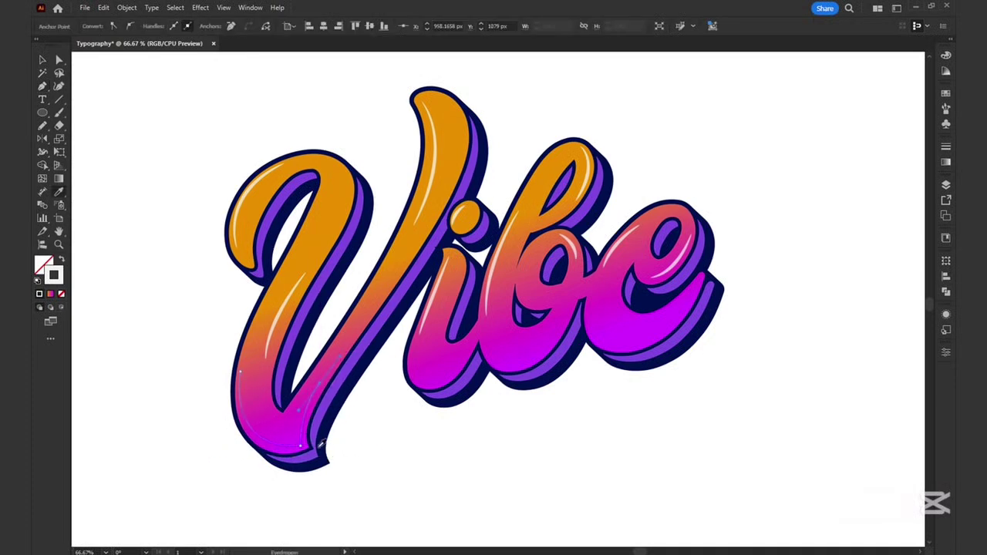
pyautogui.click(320, 449)
# Draw curved navy shading lines inside the lower edges of the i and the b.
pyautogui.press('v')
pyautogui.press('p')
pyautogui.click(417, 371)
pyautogui.moveTo(452, 369); pyautogui.dragTo(579, 313)
pyautogui.press('Escape')
pyautogui.click(495, 350)
pyautogui.moveTo(519, 373); pyautogui.dragTo(537, 370)
pyautogui.press('Escape')
# Draw a curved shading line inside the e's lower edge and another along the bottom of the b's bowl.
pyautogui.click(599, 336)
pyautogui.moveTo(633, 345); pyautogui.dragTo(698, 313)
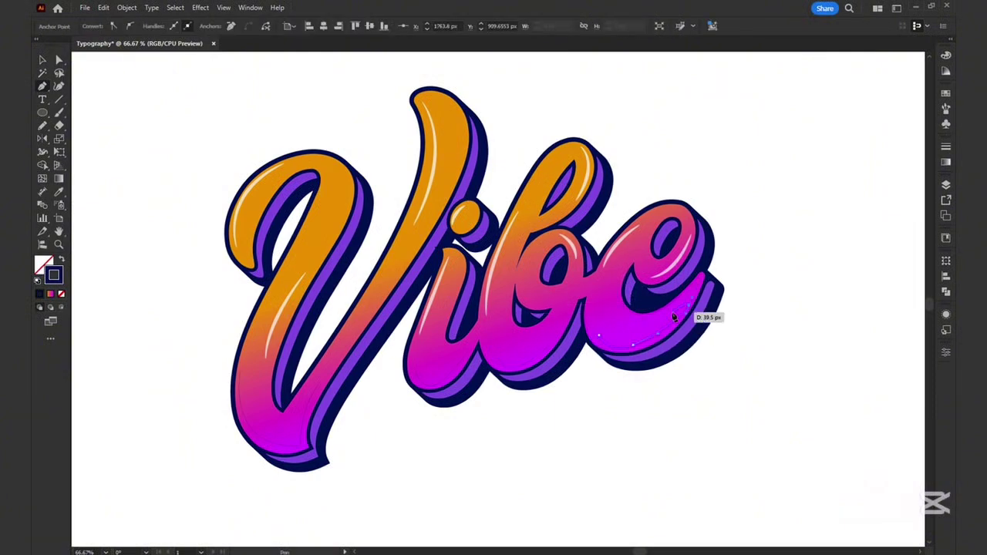
pyautogui.press('Escape')
pyautogui.click(522, 290)
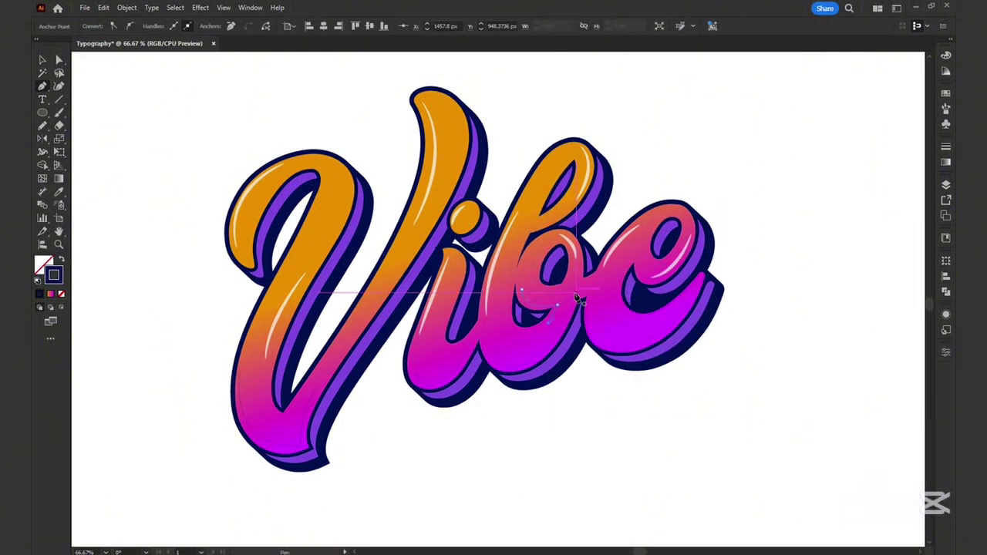
# Select all navy shading paths by their shared attribute and apply the existing white tapered brush to them.
pyautogui.press('v')
pyautogui.click(175, 7)
pyautogui.moveTo(193, 113)
pyautogui.click(351, 157)
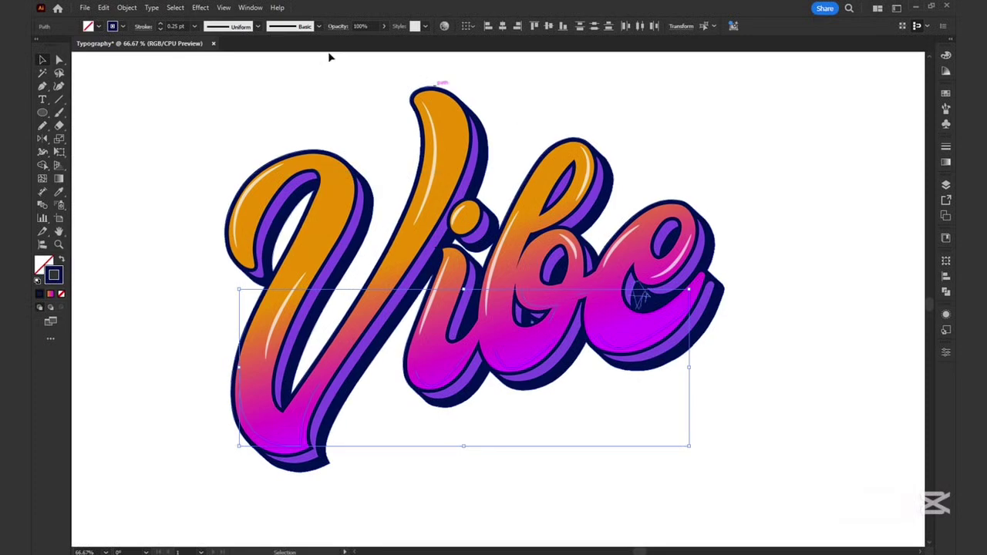
pyautogui.click(513, 116)
# Draw a long flat ellipse on the empty canvas, fill it navy without a stroke and make its ends pointed.
pyautogui.moveTo(127, 121); pyautogui.dragTo(186, 119)
pyautogui.click(61, 262)
pyautogui.press('a')
pyautogui.moveTo(117, 116); pyautogui.dragTo(193, 117)
pyautogui.press('v')
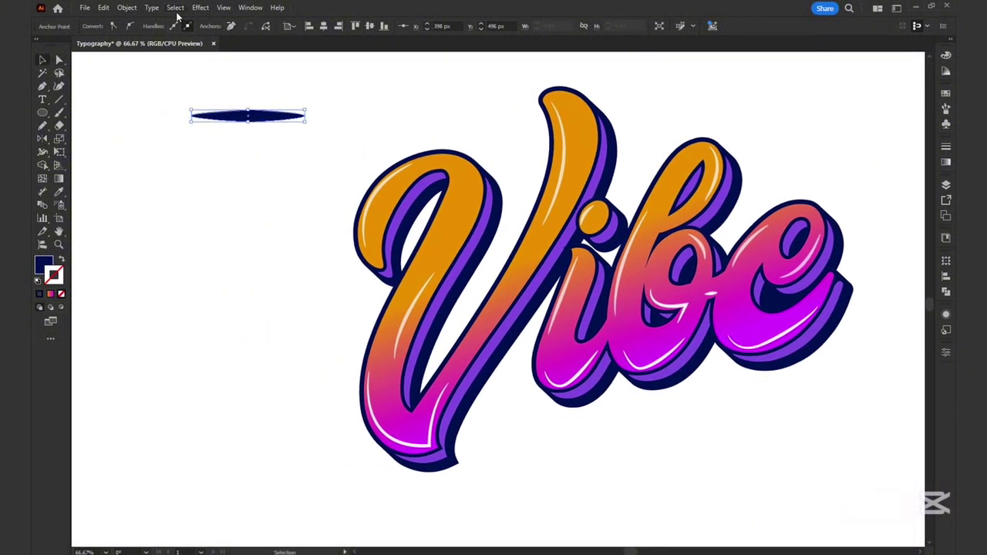
# Save the navy tapered shape as a new art brush with the default stretch-to-fit options and delete the shape.
pyautogui.click(249, 7)
pyautogui.click(324, 139)
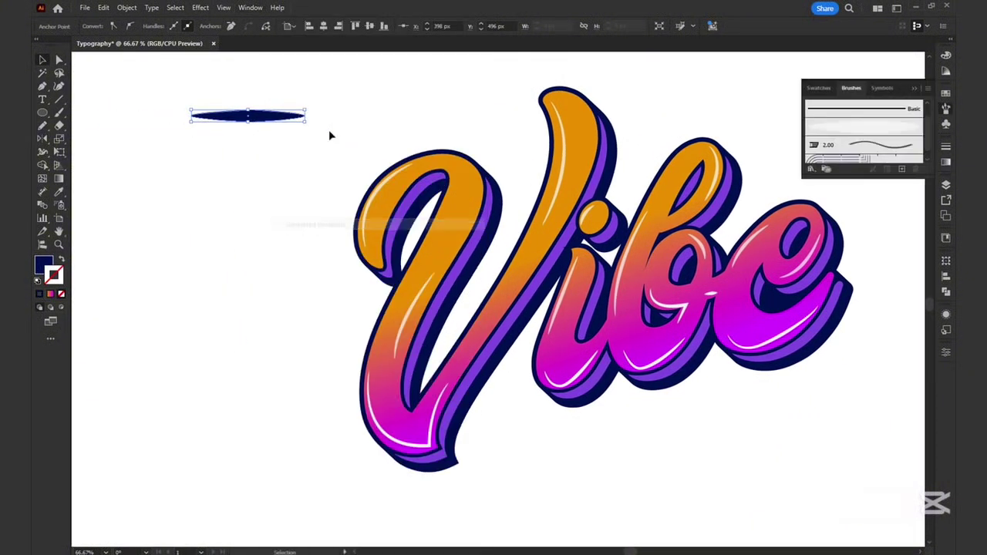
pyautogui.click(901, 169)
pyautogui.click(469, 310)
pyautogui.click(466, 362)
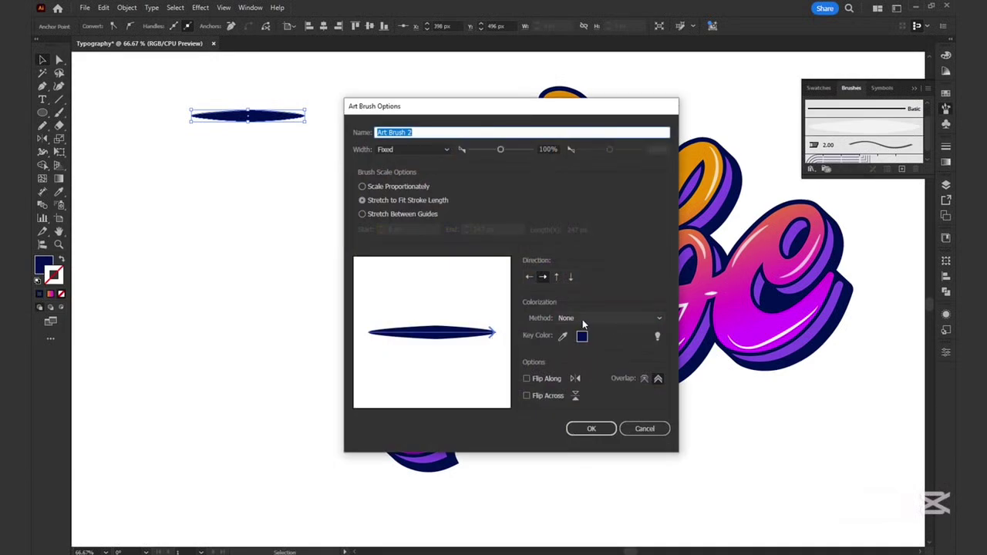
pyautogui.click(589, 424)
pyautogui.click(612, 452)
pyautogui.click(282, 122)
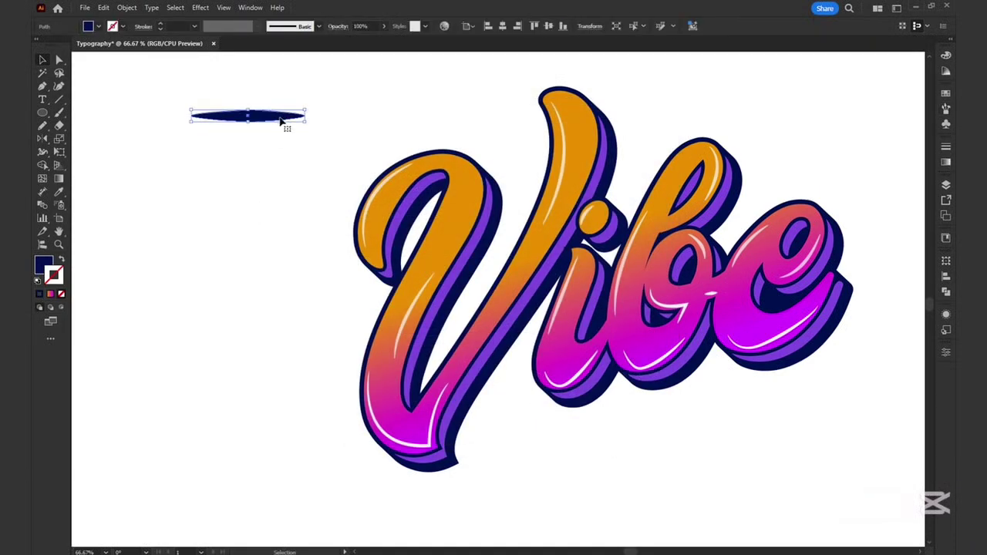
pyautogui.press('Delete')
# Select all lower shading paths on the letters and apply the new navy tapered brush to them.
pyautogui.moveTo(509, 430)
pyautogui.mouseDown()
pyautogui.moveTo(375, 429)
pyautogui.moveTo(359, 439)
pyautogui.mouseUp()
pyautogui.click(621, 348)
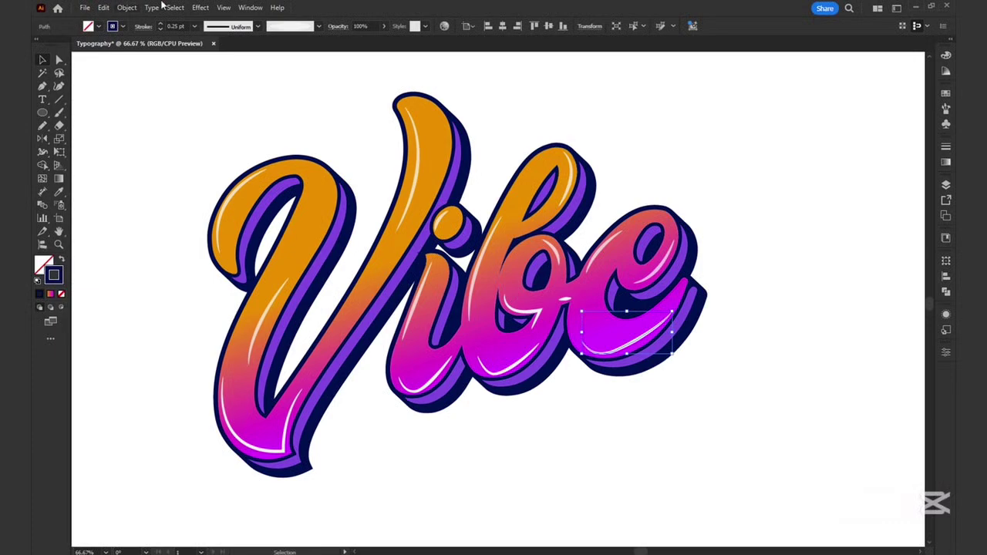
pyautogui.click(126, 8)
pyautogui.moveTo(216, 113)
pyautogui.click(357, 175)
pyautogui.click(258, 26)
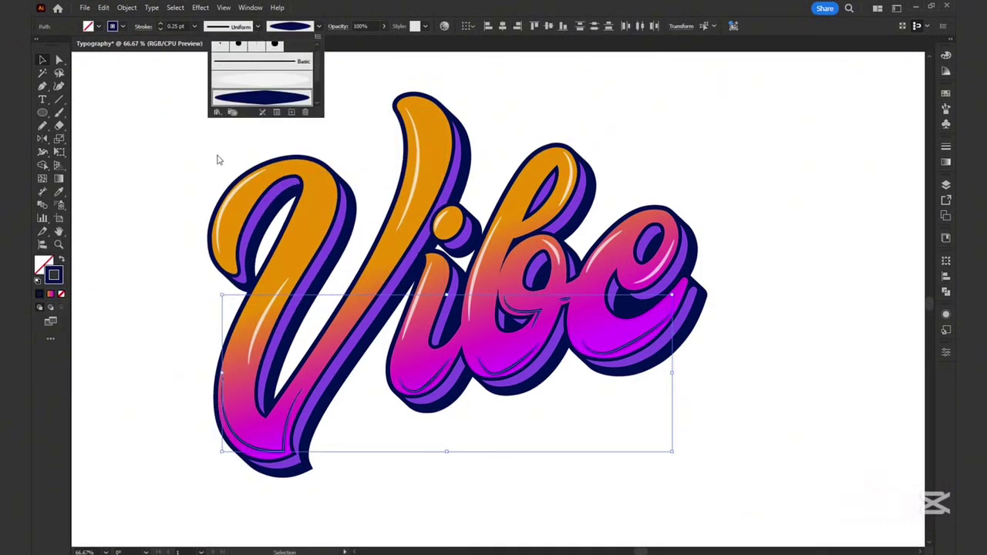
# Set the shading paths to Hard Light blending at 70% opacity and dock the Transparency panel.
pyautogui.click(249, 7)
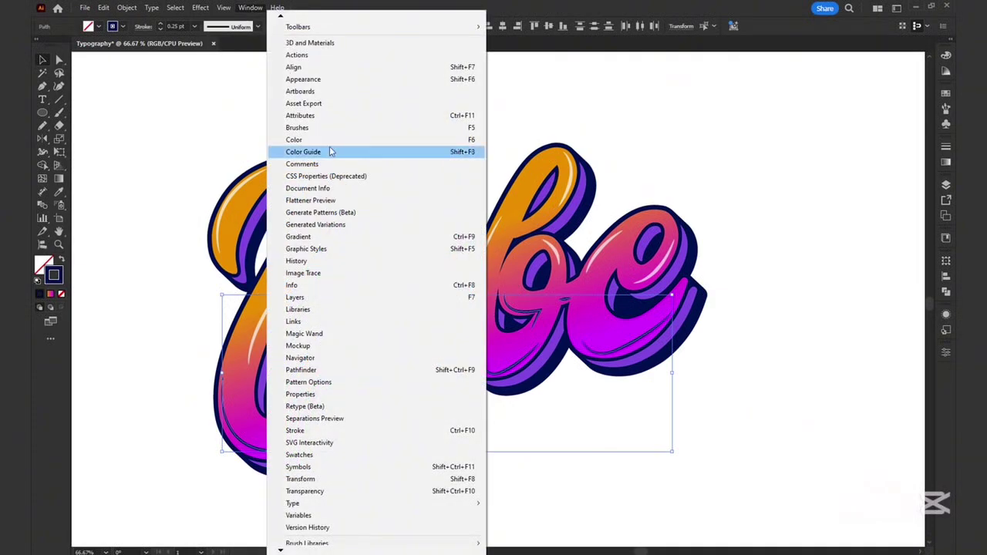
pyautogui.click(344, 426)
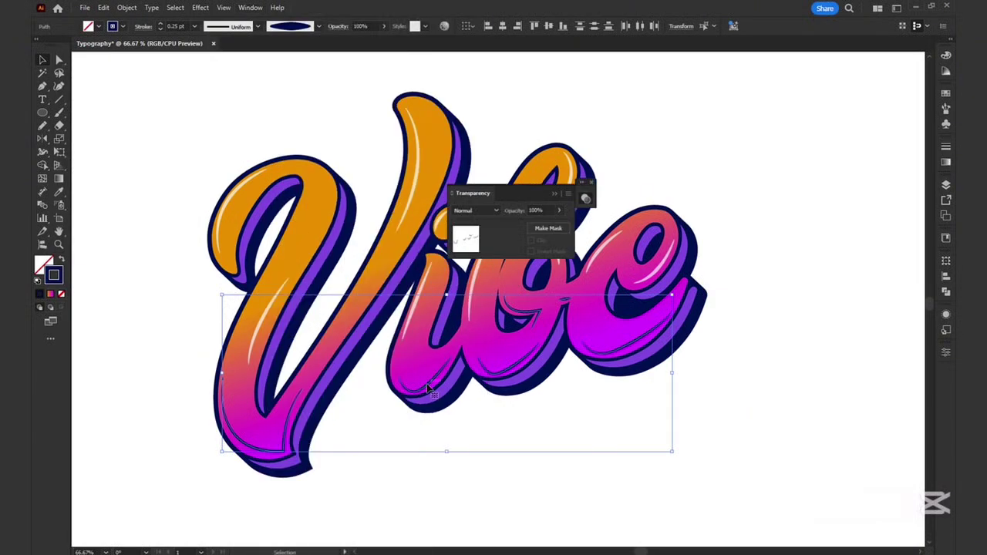
pyautogui.click(478, 211)
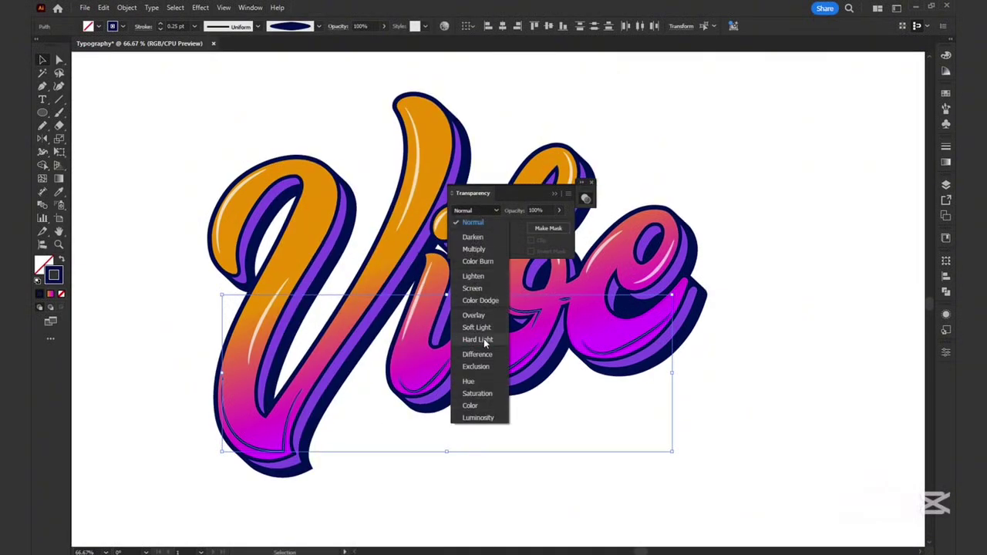
pyautogui.click(485, 344)
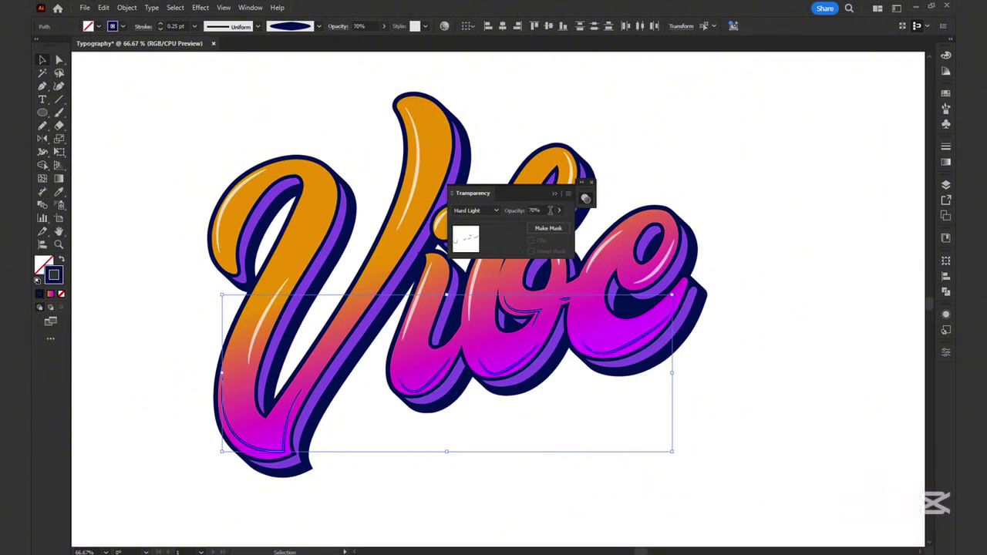
pyautogui.click(502, 481)
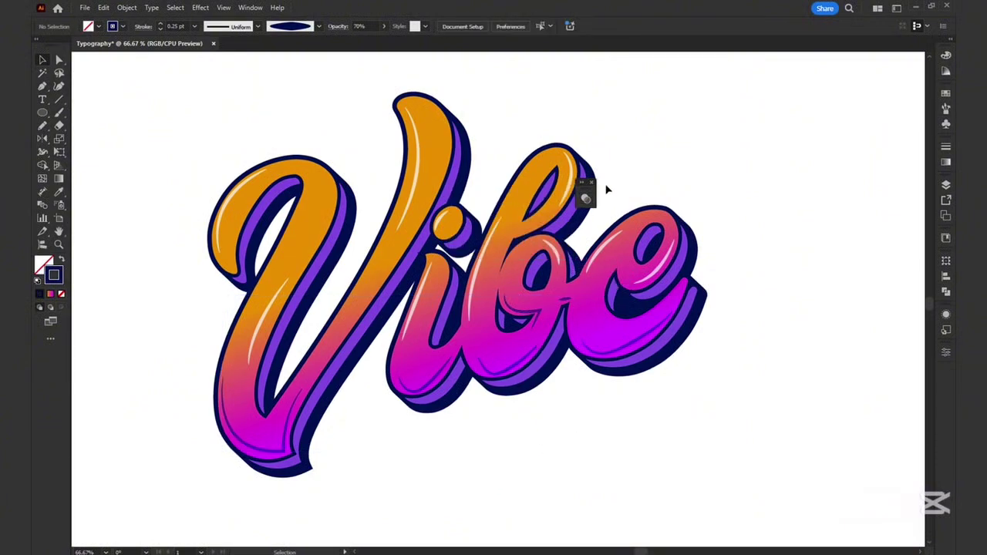
pyautogui.click(697, 184)
pyautogui.moveTo(586, 185); pyautogui.dragTo(948, 375)
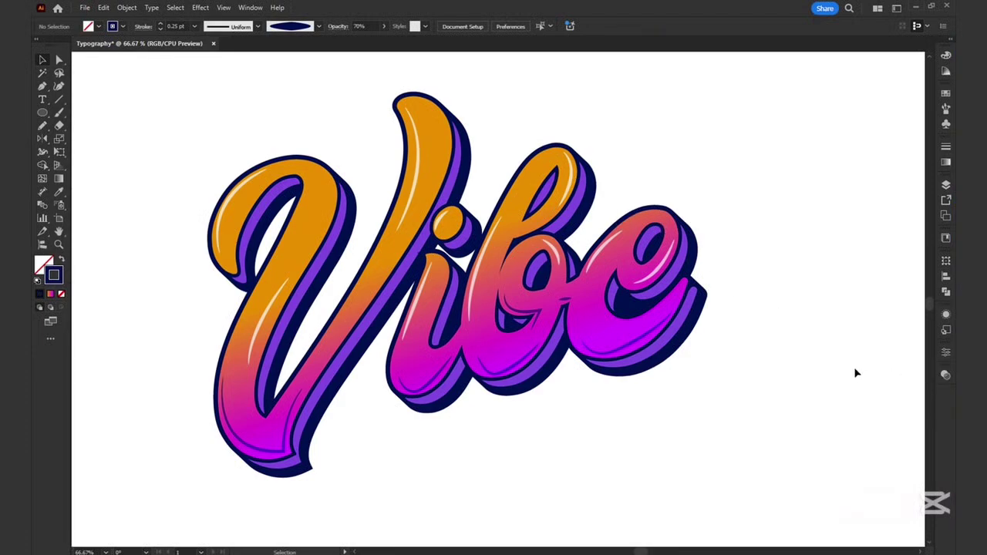
# Draw a rectangle covering the whole artboard and fill it with the purple sampled from the lettering's inner shapes.
pyautogui.moveTo(43, 112); pyautogui.dragTo(89, 111)
pyautogui.hotkey('ctrl', '-')
pyautogui.hotkey('ctrl', '-')
pyautogui.moveTo(181, 98); pyautogui.dragTo(767, 426)
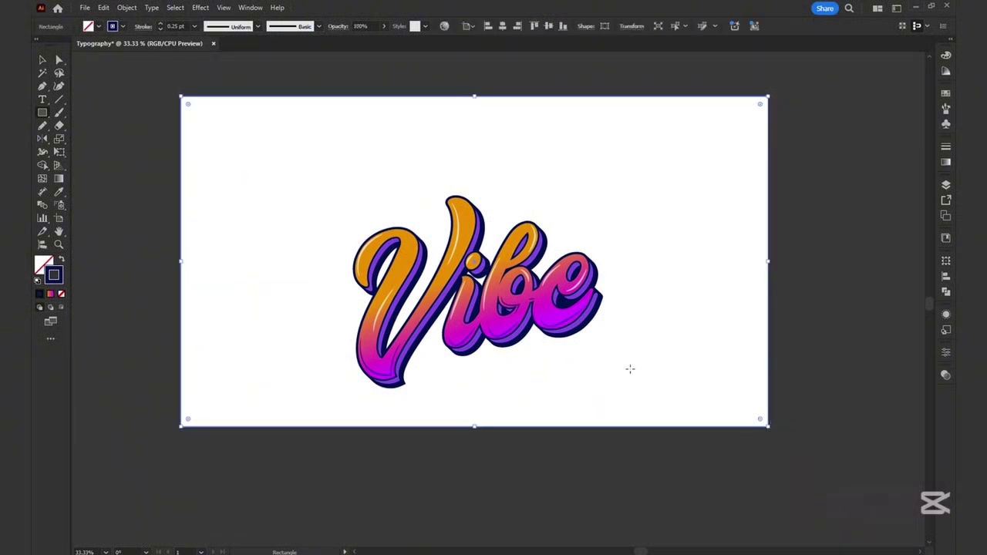
pyautogui.press('i')
pyautogui.click(406, 357)
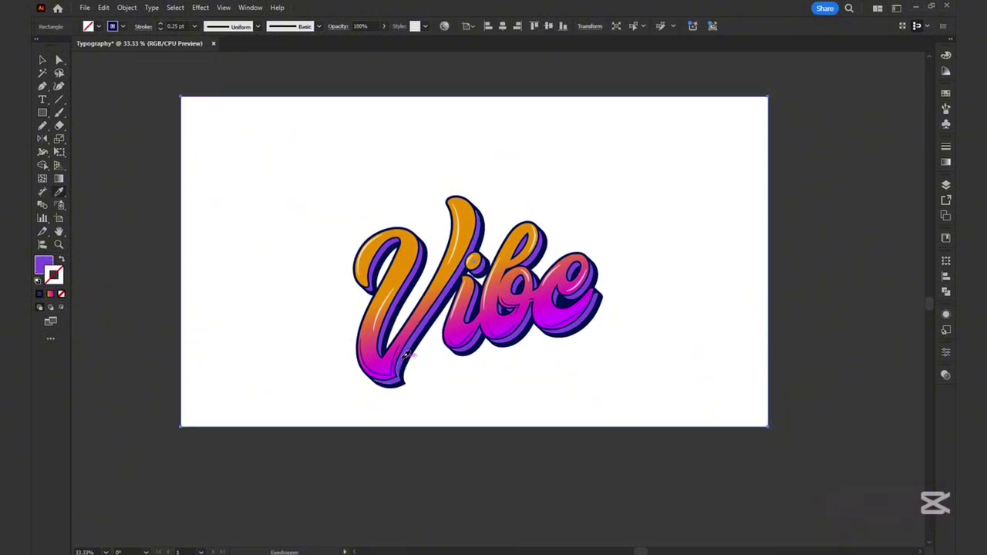
# Send the purple background rectangle to the back, behind the lettering.
pyautogui.press('v')
pyautogui.rightClick(548, 409)
pyautogui.moveTo(661, 347)
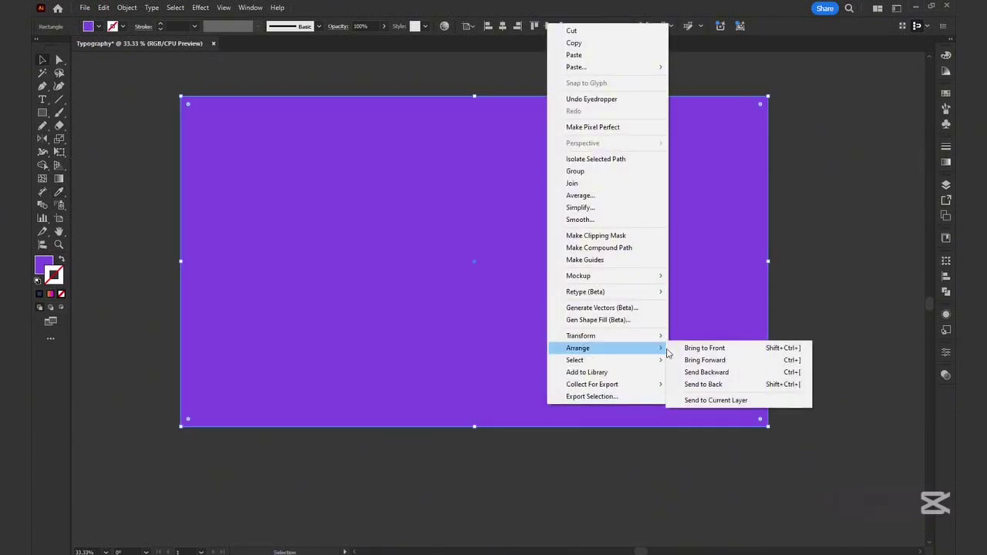
pyautogui.click(700, 385)
pyautogui.click(606, 467)
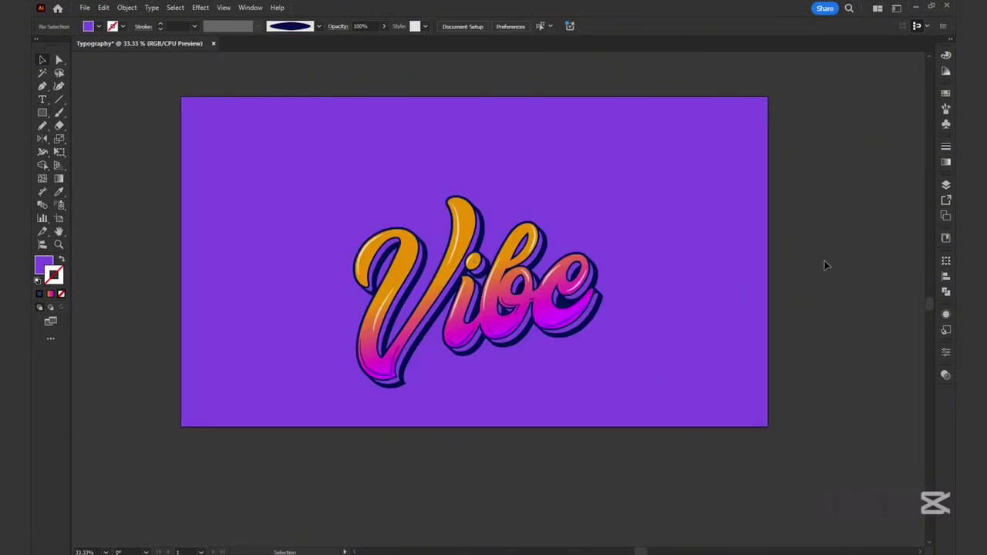
# Draw a 26 px circle above the V and fill it with the lettering's navy outline color.
pyautogui.hotkey('ctrl', '+')
pyautogui.moveTo(752, 216); pyautogui.dragTo(795, 279)
pyautogui.moveTo(43, 112); pyautogui.dragTo(91, 139)
pyautogui.moveTo(354, 231); pyautogui.dragTo(359, 232)
pyautogui.hotkey('ctrl', '=')
pyautogui.hotkey('ctrl', '=')
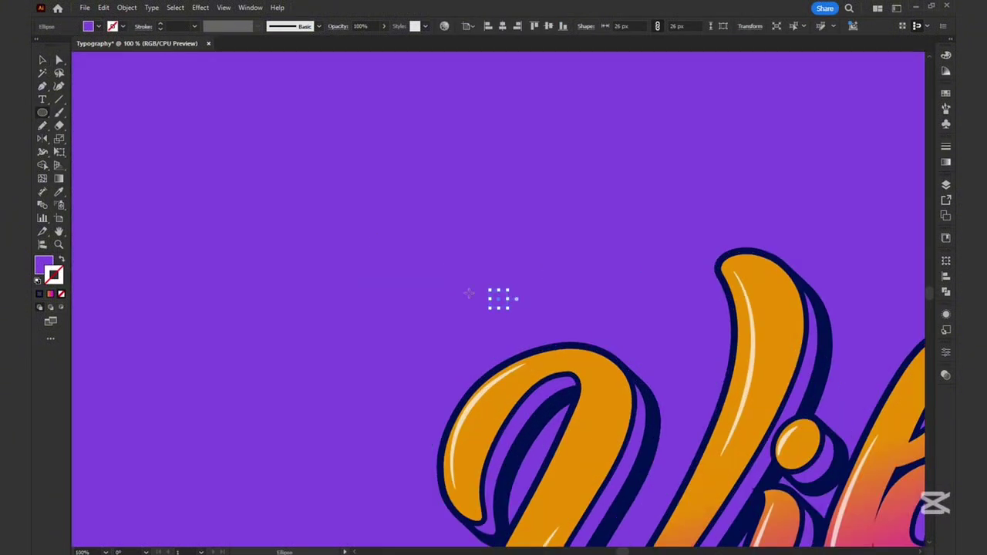
pyautogui.press('i')
pyautogui.click(528, 348)
pyautogui.moveTo(562, 280); pyautogui.dragTo(421, 152)
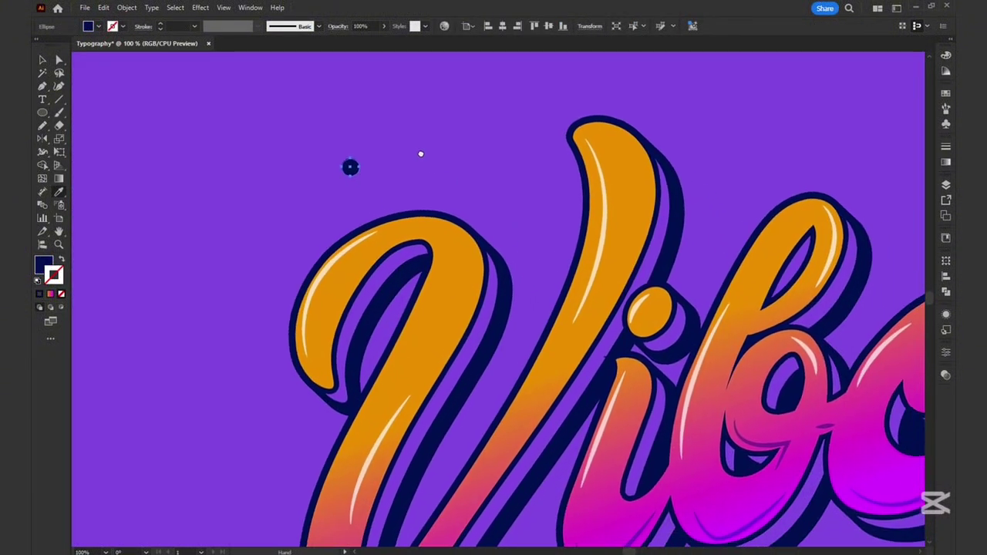
# Move the circle between the V's arms, add a smaller copy beside it, and place a reduced copy of the pair between i and b.
pyautogui.press('v')
pyautogui.moveTo(349, 170); pyautogui.dragTo(527, 222)
pyautogui.click(532, 232)
pyautogui.moveTo(469, 185); pyautogui.dragTo(702, 256)
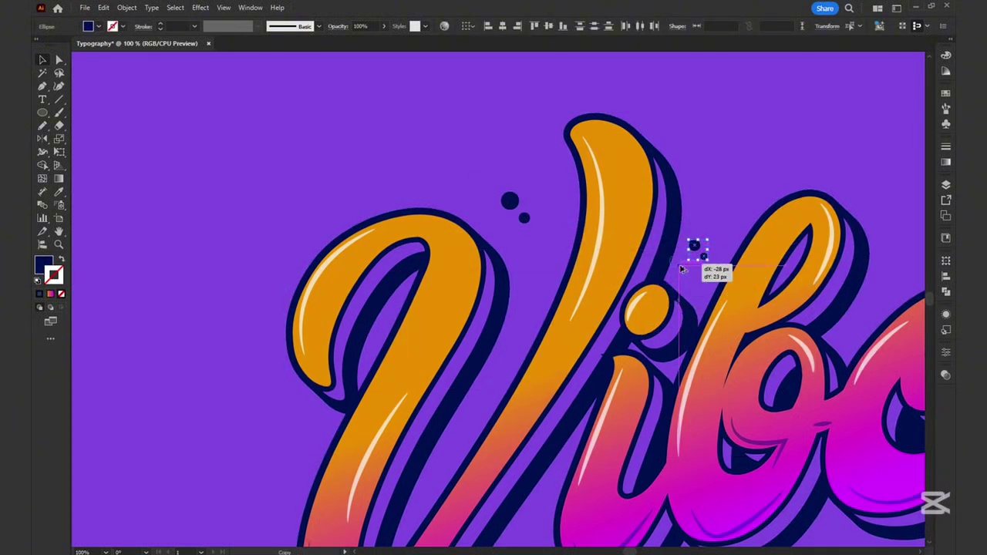
# Copy the navy dot pair to the gaps right of the V's foot, below the b and e, and above the e.
pyautogui.click(525, 219)
pyautogui.moveTo(525, 219); pyautogui.dragTo(703, 437)
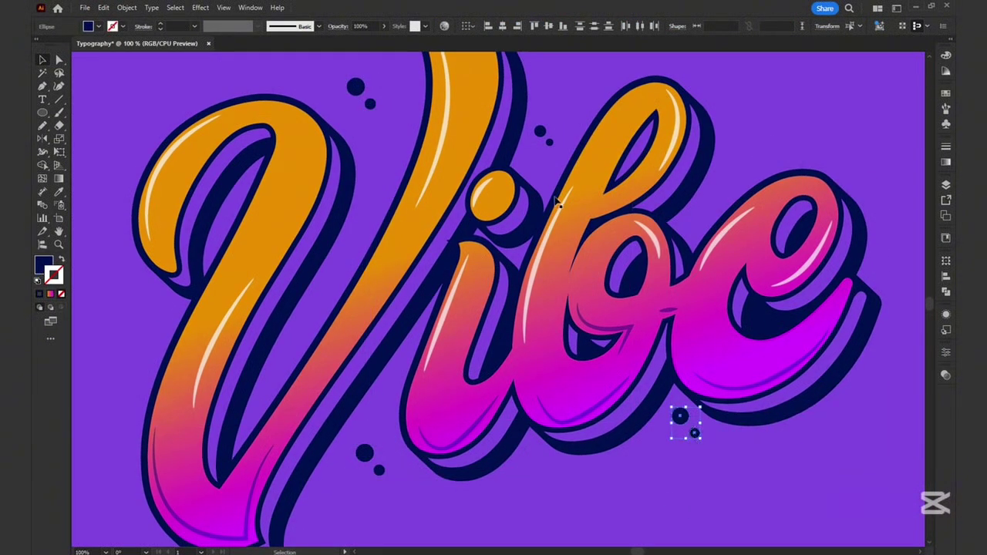
pyautogui.moveTo(547, 142); pyautogui.dragTo(731, 158)
pyautogui.click(794, 443)
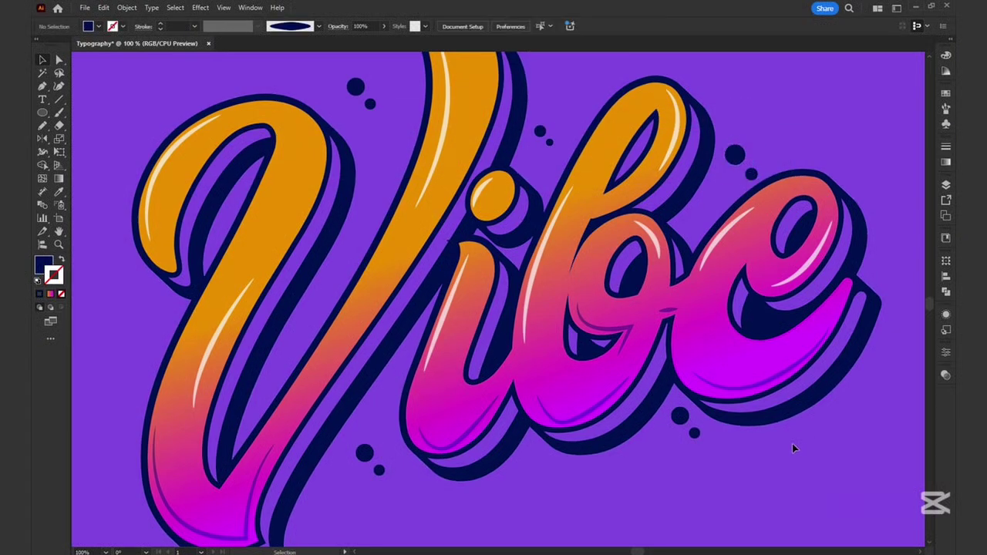
# Copy a dot pair onto the V's upper curve and fill it with the highlights' white, without a stroke.
pyautogui.hotkey('ctrl', '-')
pyautogui.hotkey('ctrl', '-')
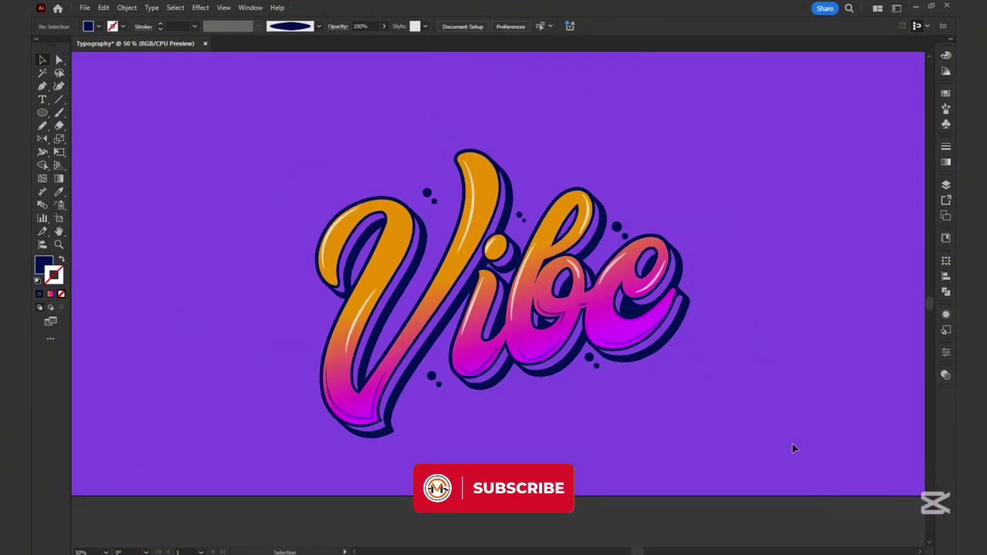
pyautogui.hotkey('ctrl', '+')
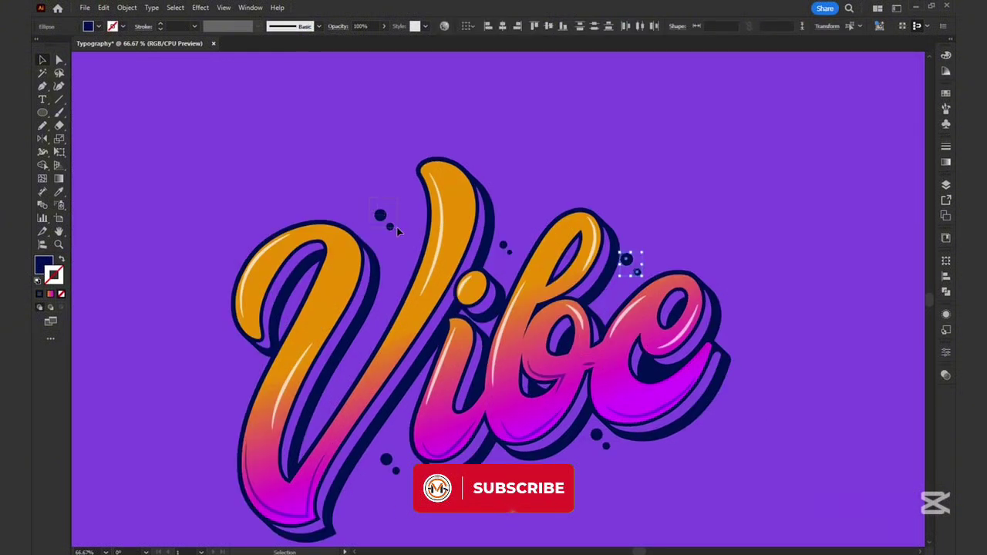
pyautogui.moveTo(384, 216)
pyautogui.keyDown('alt'); pyautogui.mouseDown()
pyautogui.moveTo(393, 219)
pyautogui.moveTo(351, 245)
pyautogui.moveTo(373, 246)
pyautogui.mouseUp(); pyautogui.keyUp('alt')
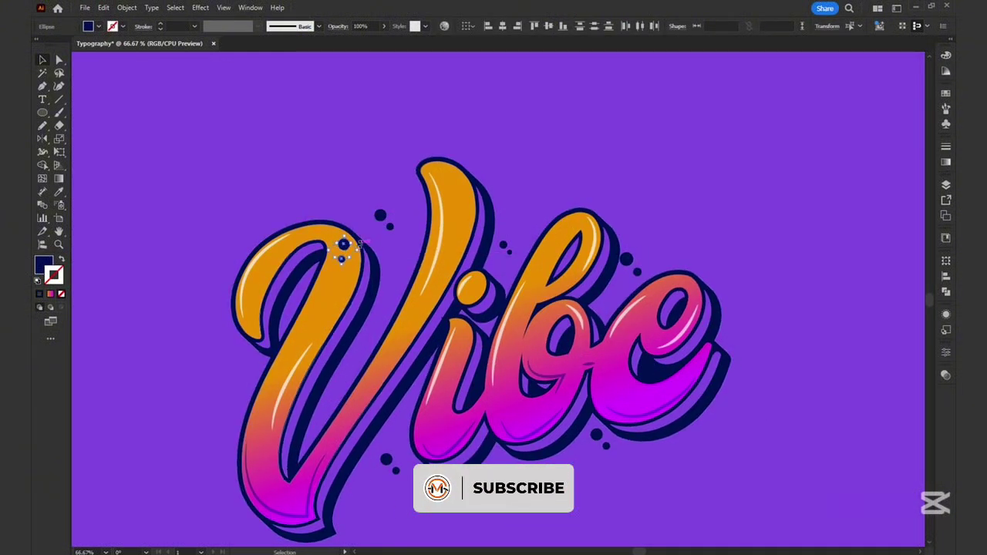
pyautogui.press('i')
pyautogui.keyDown('shift'); pyautogui.click(269, 247); pyautogui.keyUp('shift')
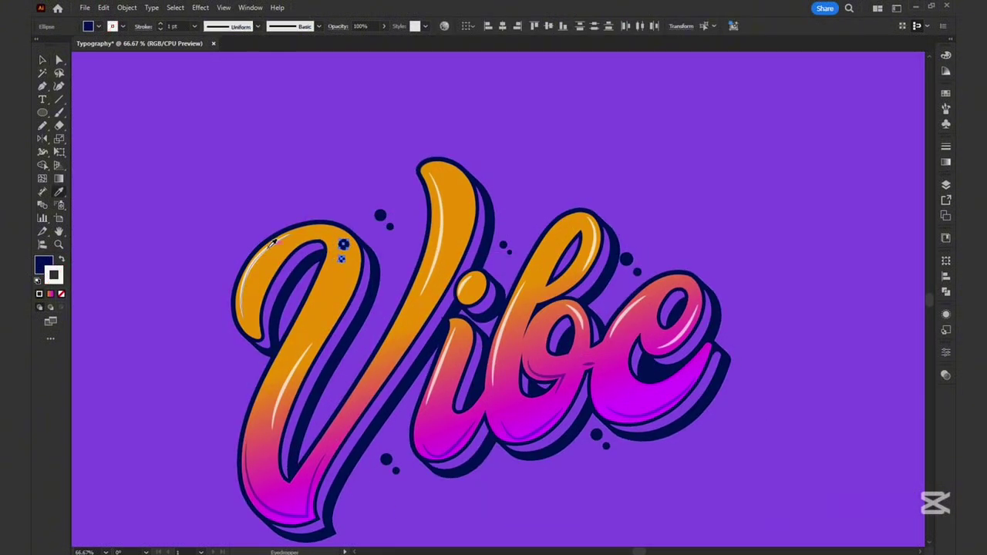
pyautogui.click(60, 294)
pyautogui.click(43, 266)
# Change the white dots' blending mode and set their opacity to 70%.
pyautogui.click(338, 27)
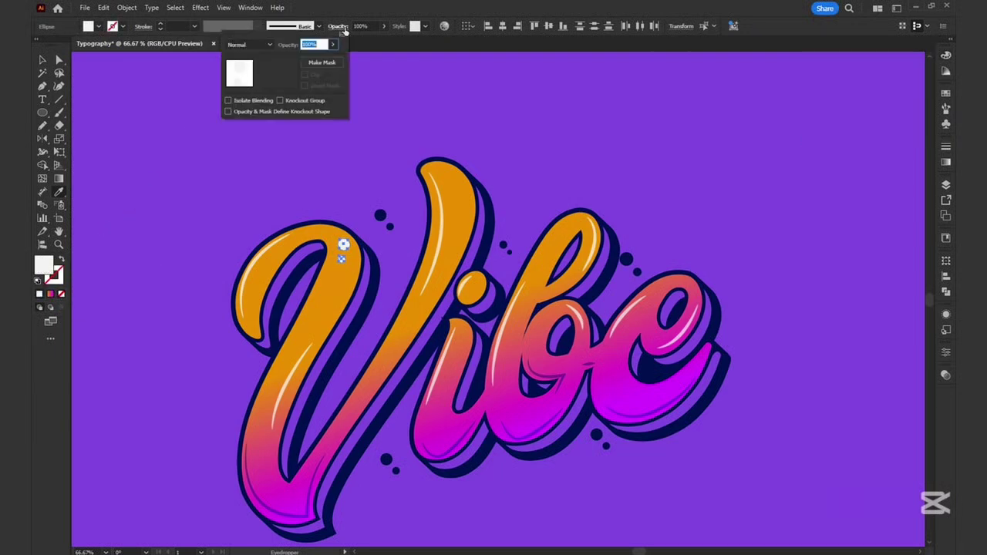
pyautogui.click(267, 44)
pyautogui.click(241, 172)
pyautogui.write('70')
pyautogui.press('Return')
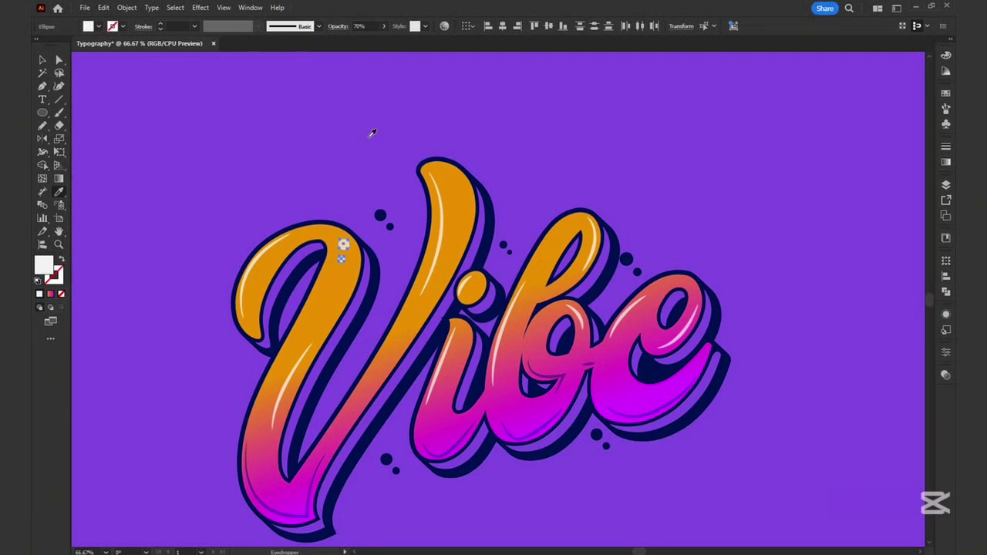
# Copy the white dot pair onto the V's right arm, the b's upper loop, and the lower parts of the e and i.
pyautogui.moveTo(346, 251)
pyautogui.mouseDown()
pyautogui.moveTo(451, 227)
pyautogui.moveTo(455, 198)
pyautogui.mouseUp()
pyautogui.moveTo(450, 198)
pyautogui.mouseDown()
pyautogui.moveTo(561, 232)
pyautogui.moveTo(546, 249)
pyautogui.moveTo(580, 253)
pyautogui.moveTo(609, 382)
pyautogui.moveTo(442, 425)
pyautogui.mouseUp()
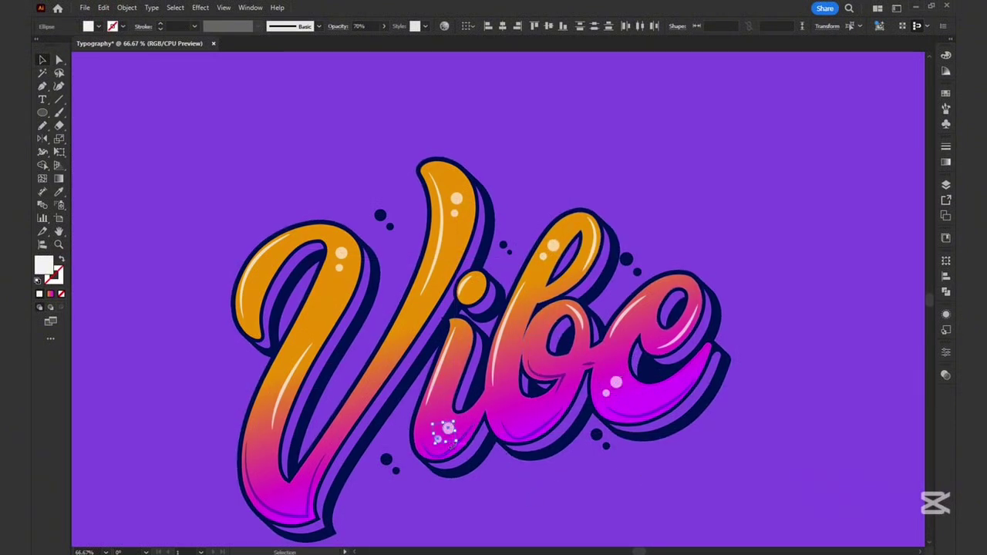
pyautogui.click(499, 465)
# Group all lettering, highlights and dots, and center the group on the artboard.
pyautogui.hotkey('ctrl', '-')
pyautogui.moveTo(202, 202); pyautogui.dragTo(683, 465)
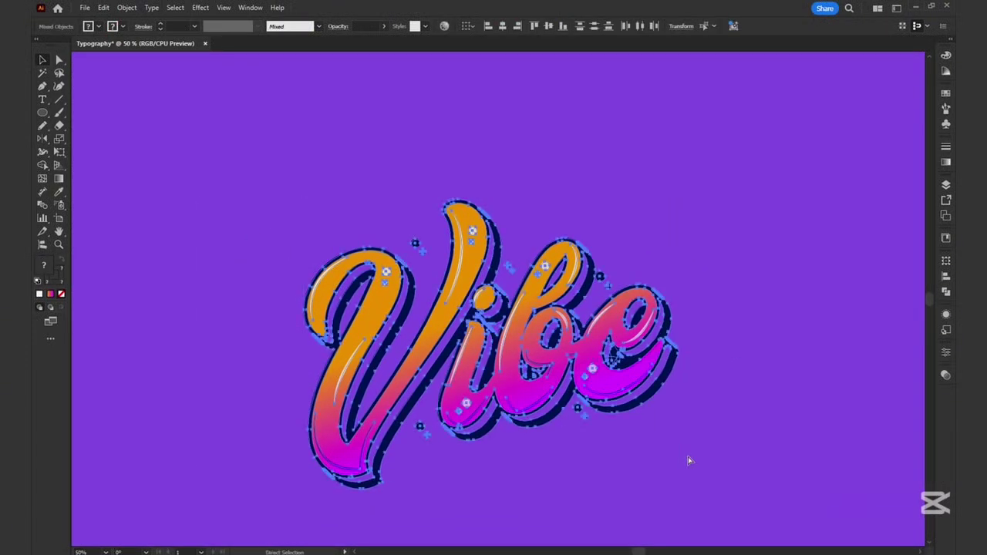
pyautogui.hotkey('ctrl', 'g')
pyautogui.click(945, 293)
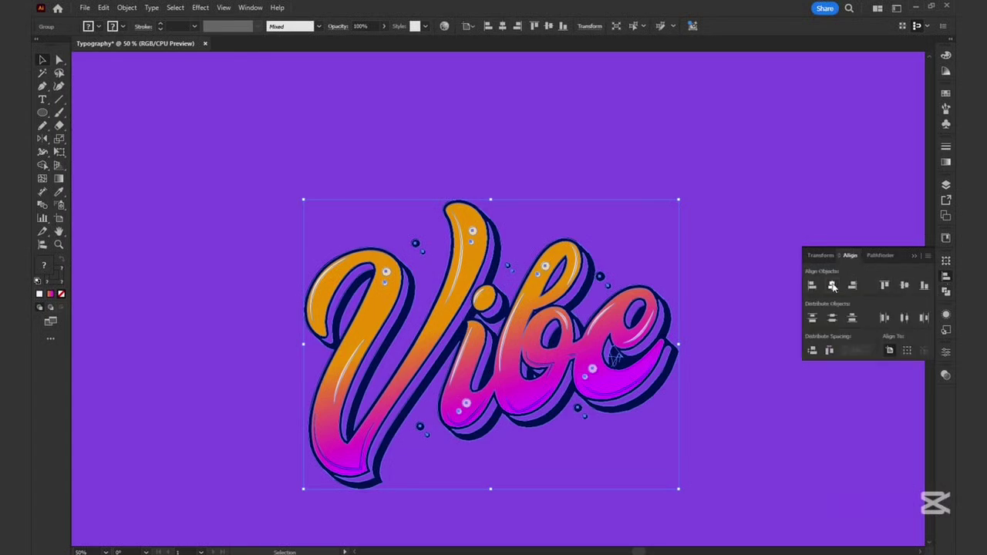
pyautogui.click(761, 436)
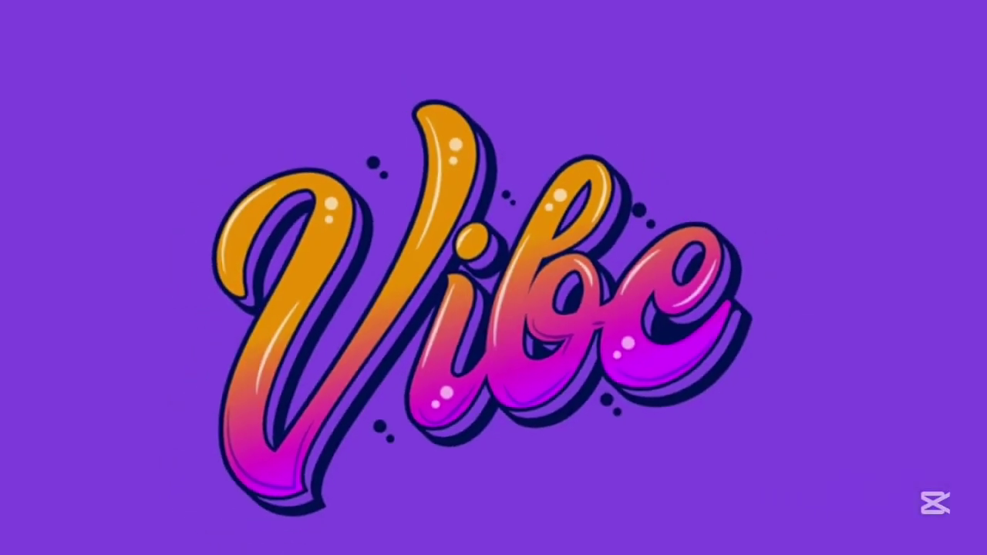